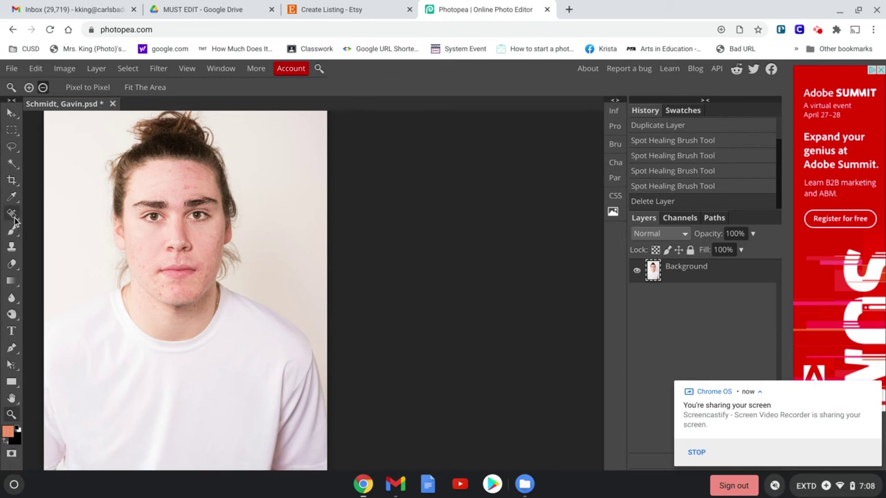
- Select the Spot Healing Brush and duplicate the Background layer as 'Background copy'
{"action": "left_click", "coordinate": [12, 214]}
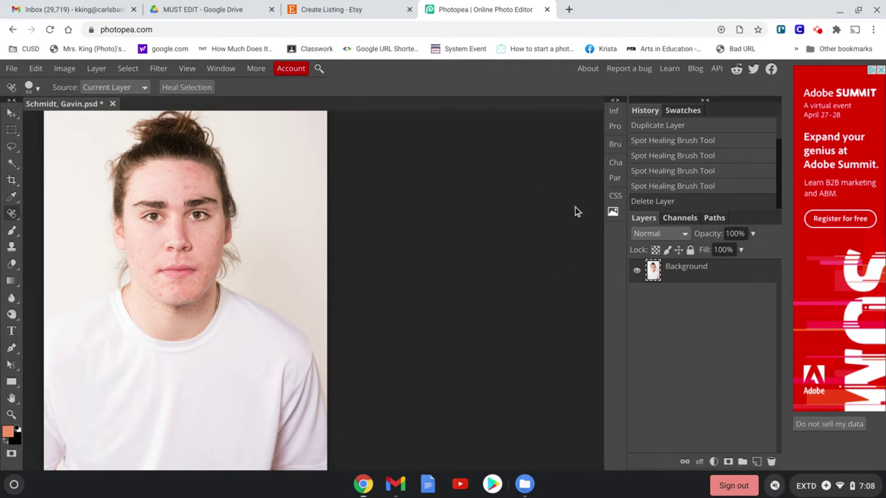
{"action": "left_click", "coordinate": [96, 68]}
{"action": "left_click", "coordinate": [128, 104]}
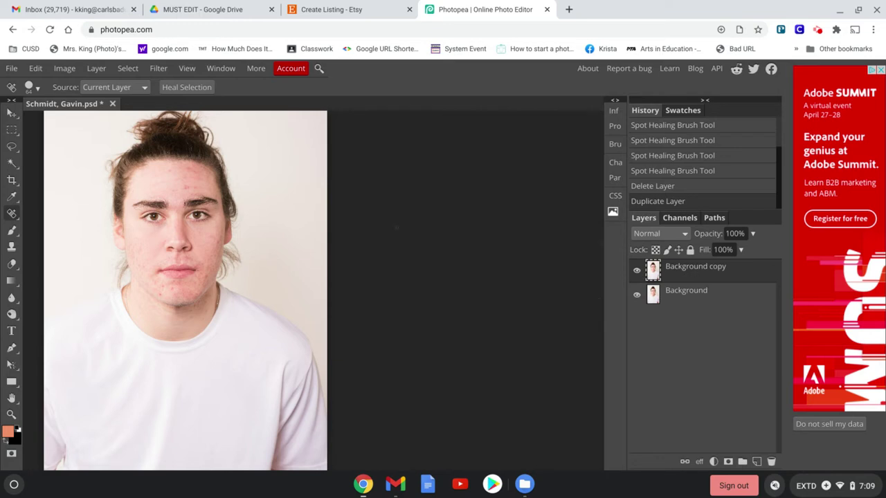
- Zoom in closely on the face and the cheek skin
{"action": "left_click", "coordinate": [12, 415]}
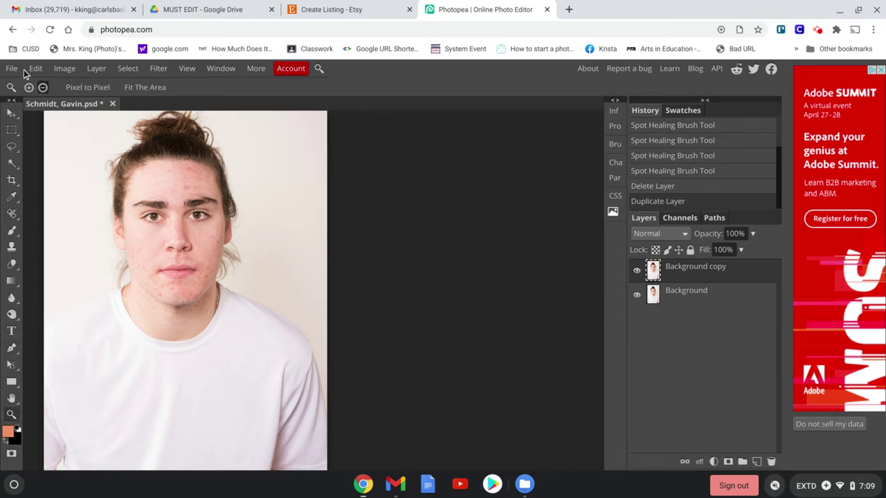
{"action": "left_click", "coordinate": [191, 229]}
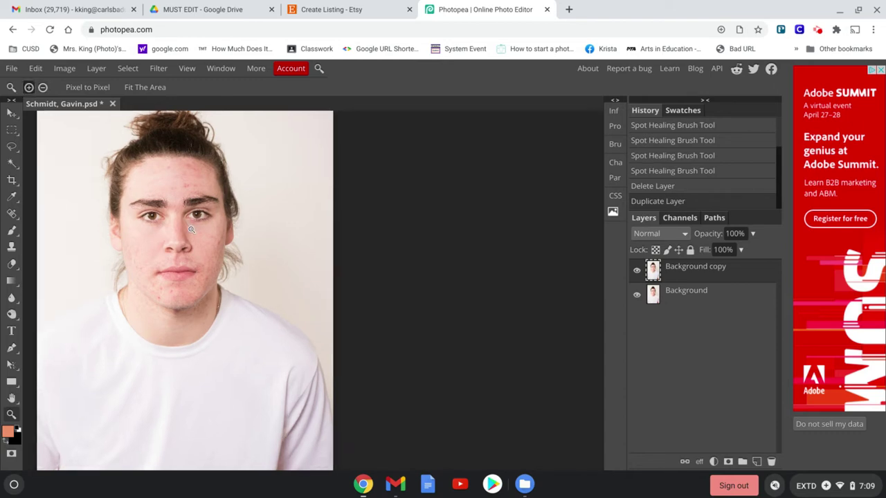
{"action": "left_click", "coordinate": [191, 229]}
{"action": "left_click", "coordinate": [191, 229]}
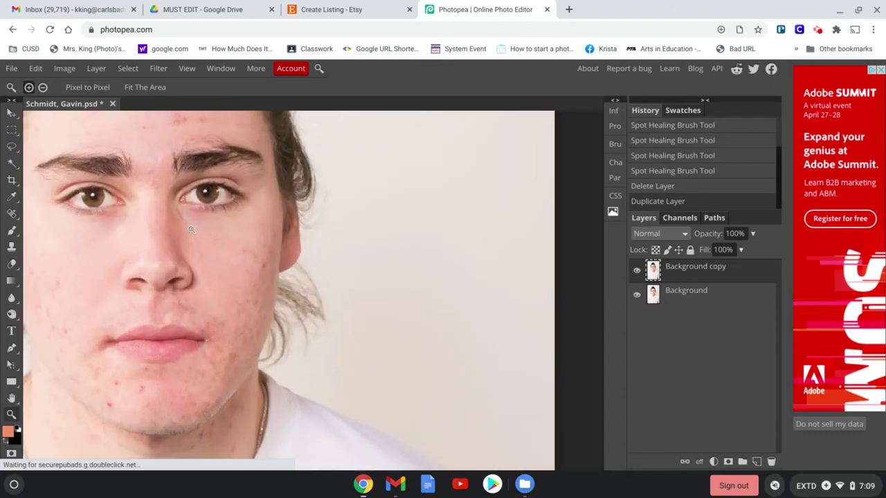
{"action": "left_click", "coordinate": [215, 217]}
{"action": "left_click", "coordinate": [216, 217]}
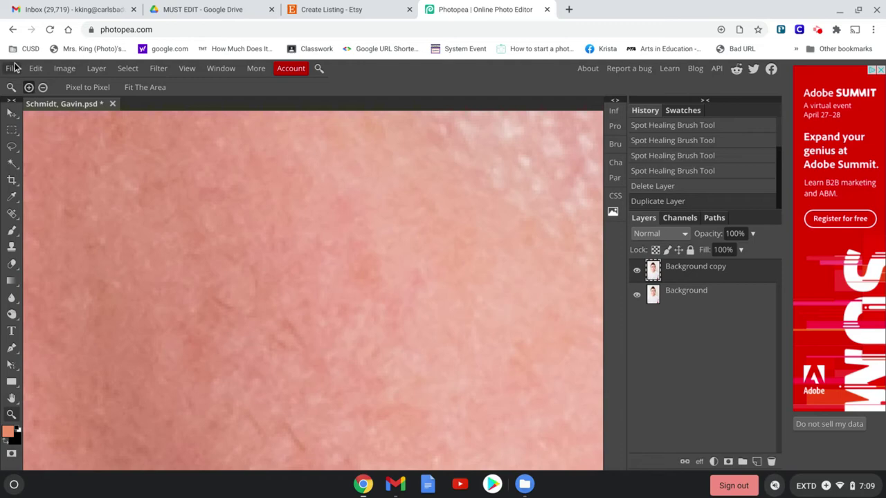
- Zoom back out and scroll until the lower face with cheeks and chin fills the view
{"action": "left_click", "coordinate": [45, 89]}
{"action": "left_click", "coordinate": [201, 197]}
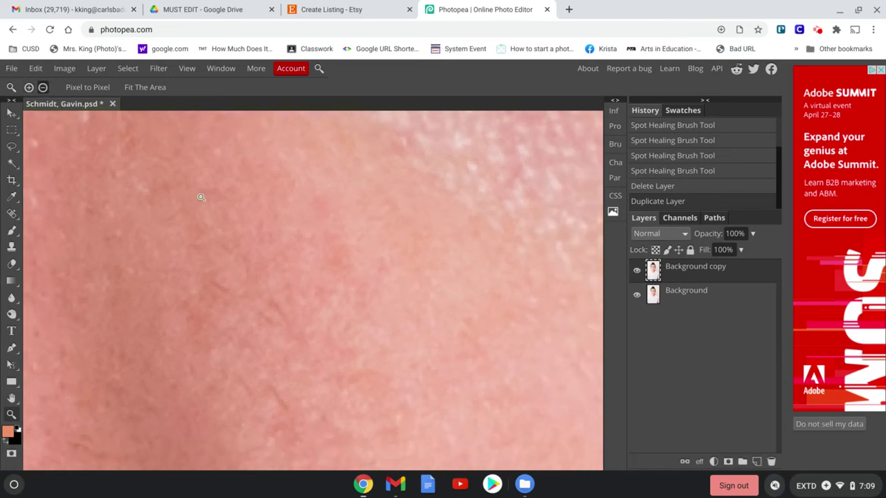
{"action": "left_click", "coordinate": [201, 197]}
{"action": "left_click", "coordinate": [201, 198]}
{"action": "left_click", "coordinate": [200, 197]}
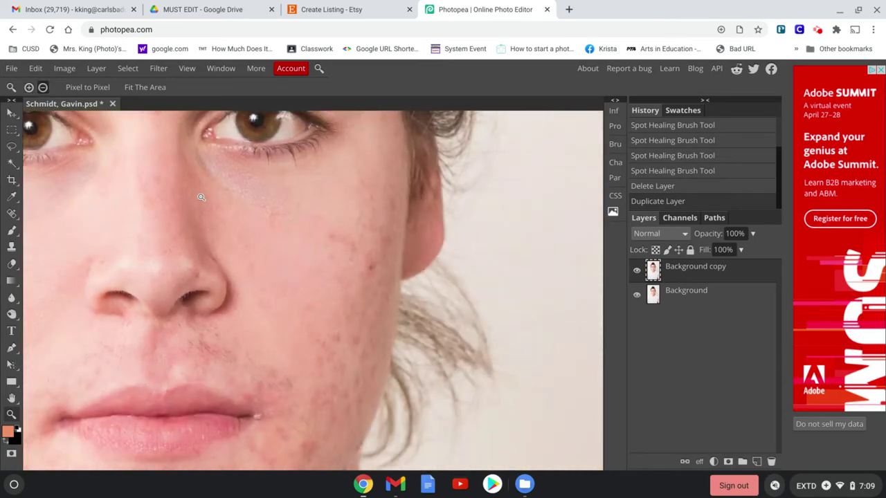
{"action": "left_click", "coordinate": [195, 370]}
{"action": "left_click", "coordinate": [195, 370]}
{"action": "left_click_drag", "start_coordinate": [195, 370], "coordinate": [300, 249]}
{"action": "scroll", "coordinate": [300, 249], "scroll_direction": "down", "scroll_amount": 10}
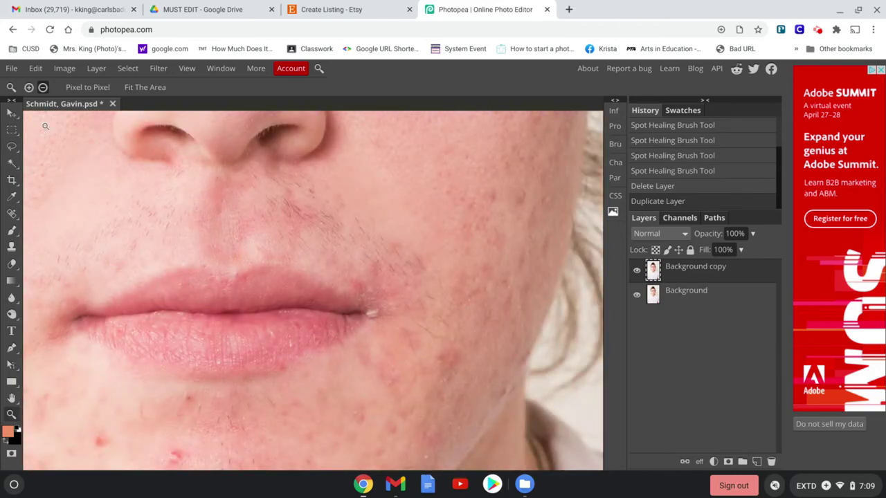
{"action": "scroll", "coordinate": [154, 316], "scroll_direction": "down", "scroll_amount": 5}
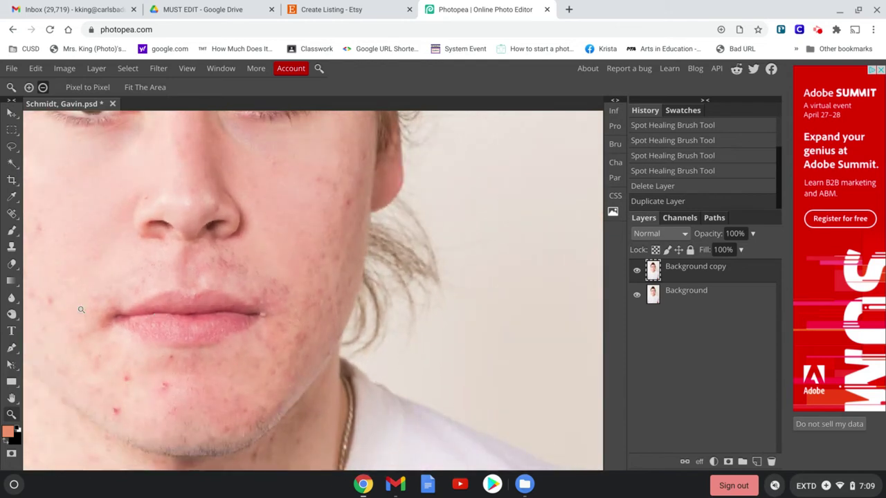
- Choose the Spot Healing Brush Tool from the healing tool group in the toolbar
{"action": "left_click", "coordinate": [13, 219]}
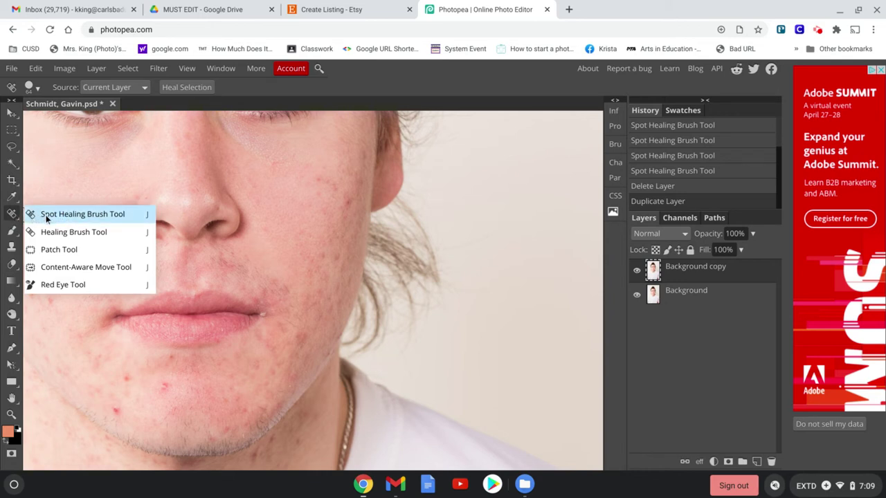
{"action": "left_click", "coordinate": [46, 215]}
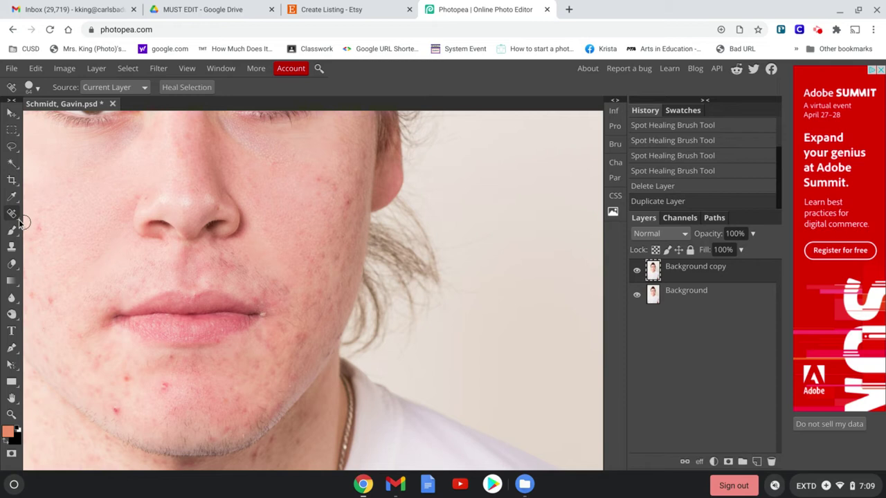
{"action": "right_click", "coordinate": [19, 220]}
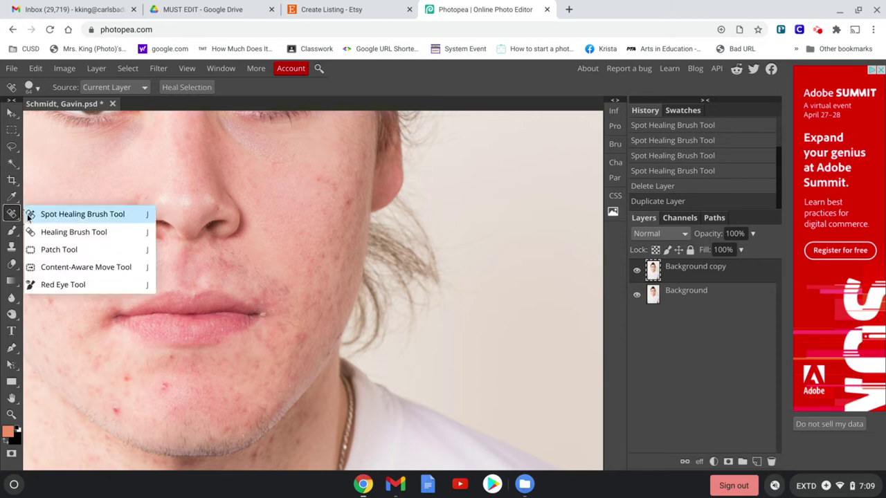
{"action": "left_click", "coordinate": [34, 214]}
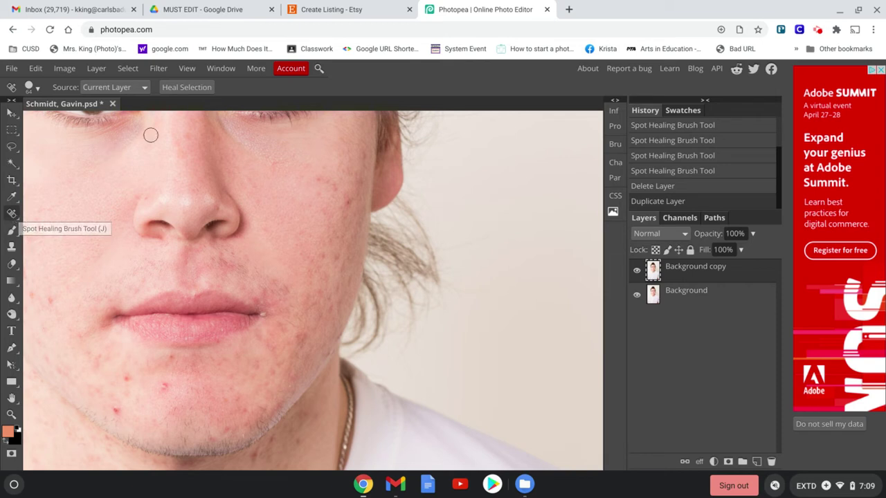
{"action": "left_click", "coordinate": [193, 89]}
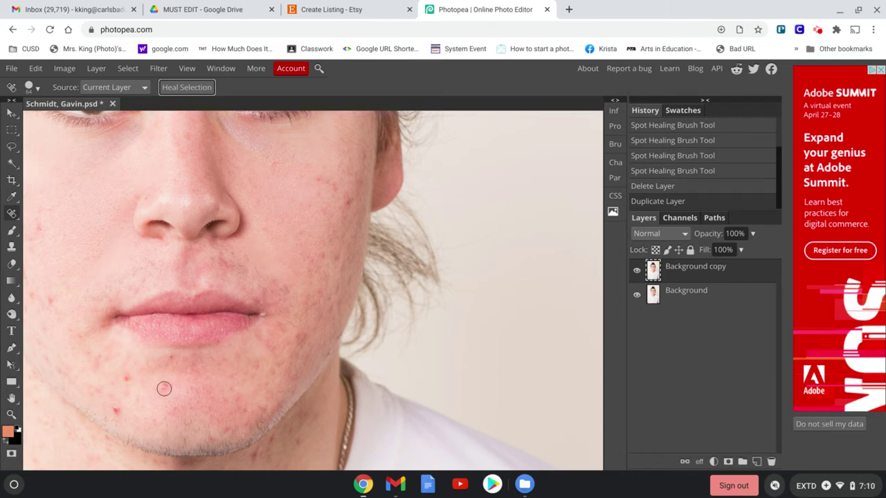
- Spot-heal the red acne blemishes on the chin
{"action": "left_click_drag", "start_coordinate": [157, 384], "coordinate": [162, 389]}
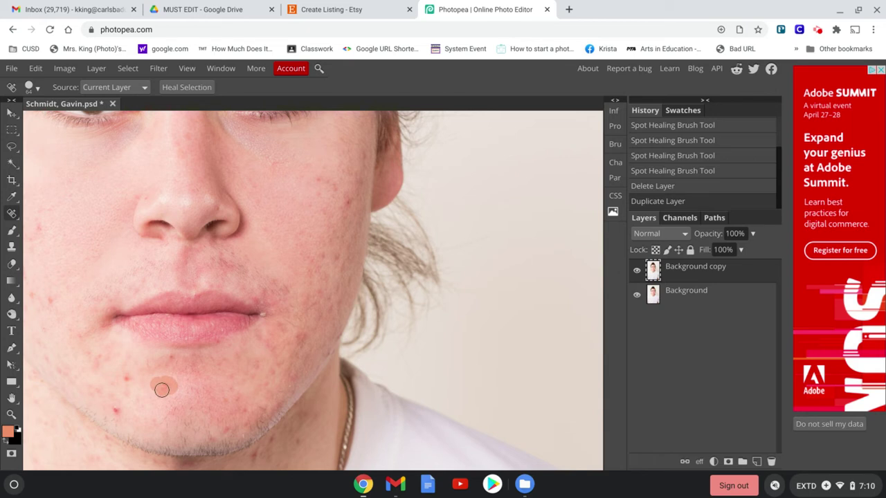
{"action": "mouse_move", "coordinate": [161, 390]}
{"action": "left_mouse_down"}
{"action": "mouse_move", "coordinate": [121, 382]}
{"action": "mouse_move", "coordinate": [134, 381]}
{"action": "left_mouse_up"}
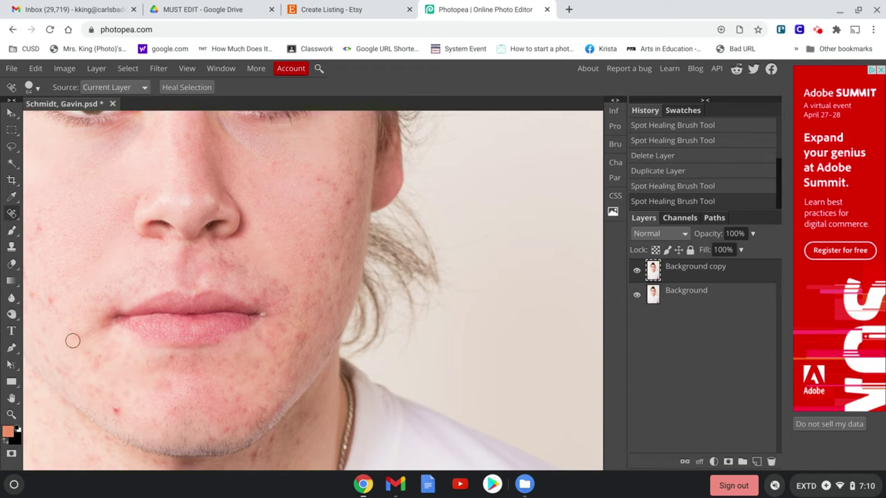
{"action": "left_click_drag", "start_coordinate": [134, 411], "coordinate": [117, 409]}
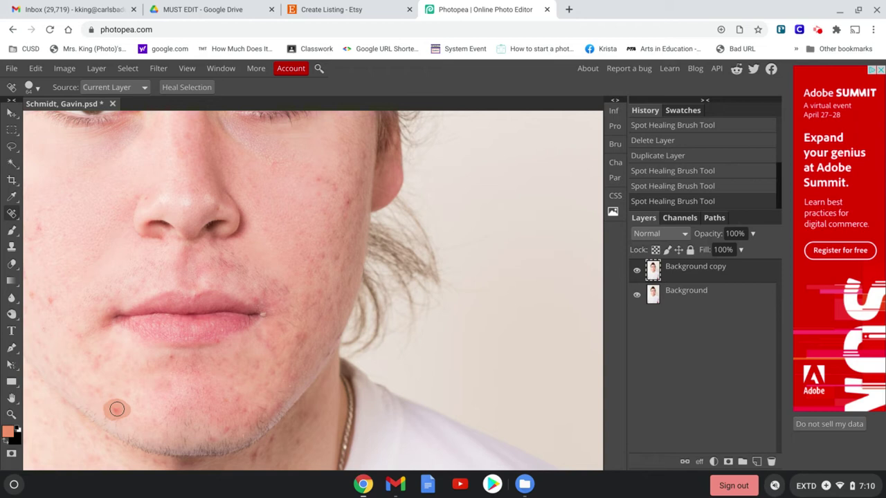
{"action": "left_click_drag", "start_coordinate": [117, 409], "coordinate": [117, 408]}
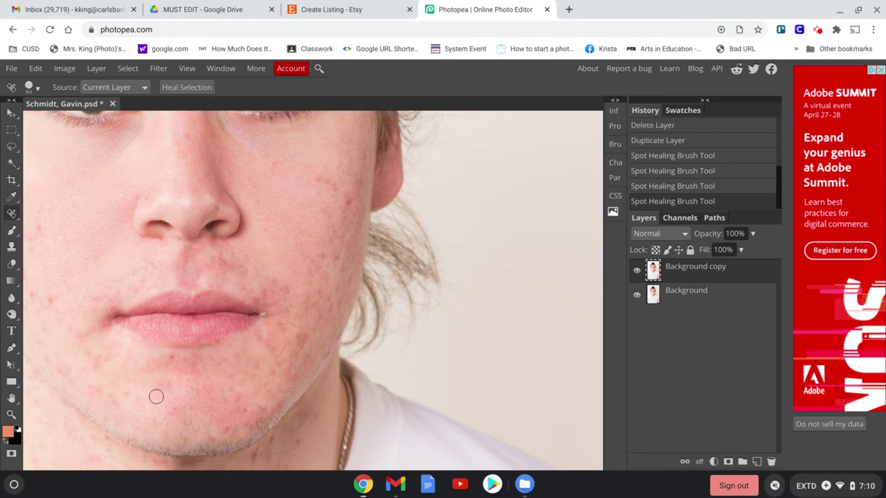
- Spot-heal the blemishes at the lip corner, jaw, both cheeks and lower chin
{"action": "left_click", "coordinate": [265, 310]}
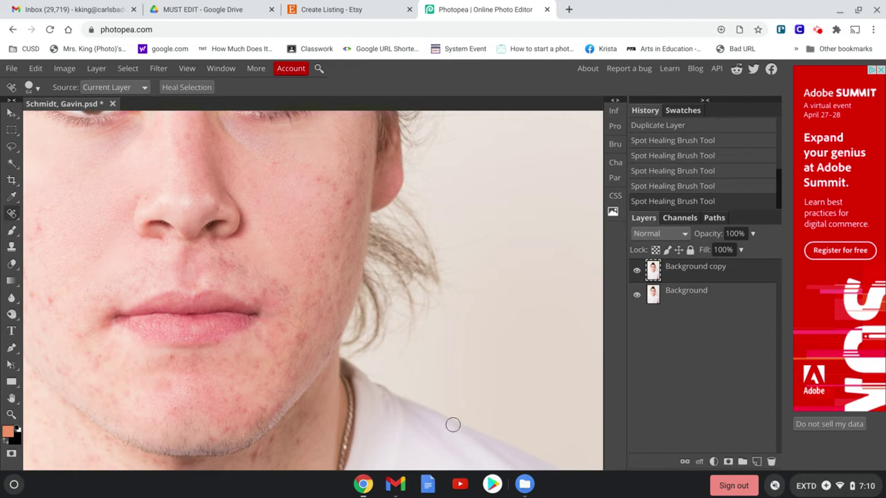
{"action": "mouse_move", "coordinate": [296, 339]}
{"action": "left_mouse_down"}
{"action": "mouse_move", "coordinate": [323, 339]}
{"action": "mouse_move", "coordinate": [299, 337]}
{"action": "left_mouse_up"}
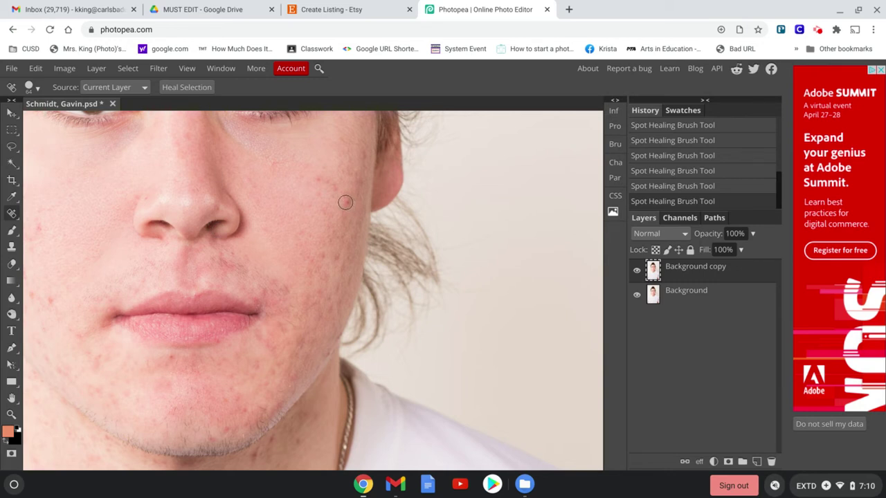
{"action": "left_click_drag", "start_coordinate": [346, 202], "coordinate": [346, 201]}
{"action": "left_click_drag", "start_coordinate": [51, 301], "coordinate": [51, 302]}
{"action": "scroll", "coordinate": [175, 366], "scroll_direction": "up", "scroll_amount": 1}
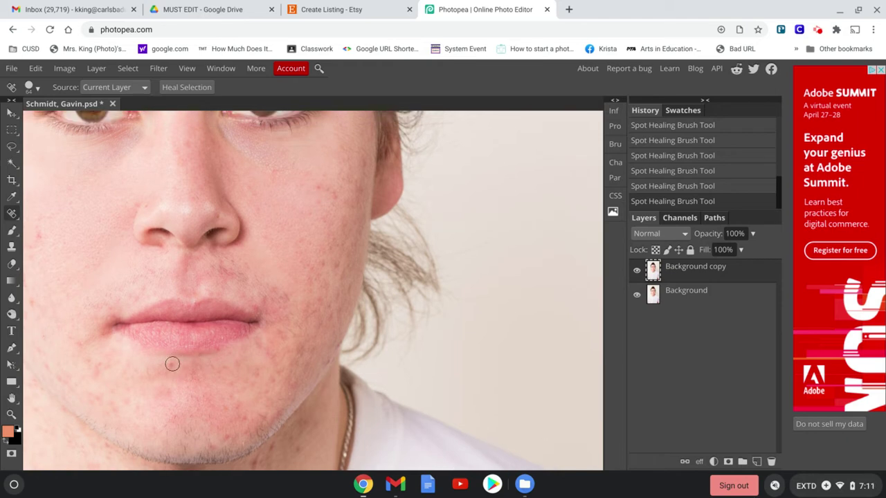
{"action": "left_click", "coordinate": [173, 372]}
- Heal one more chin spot, then pan up to show the eyes, forehead and hairline
{"action": "left_click_drag", "start_coordinate": [172, 373], "coordinate": [172, 373]}
{"action": "left_click", "coordinate": [11, 398]}
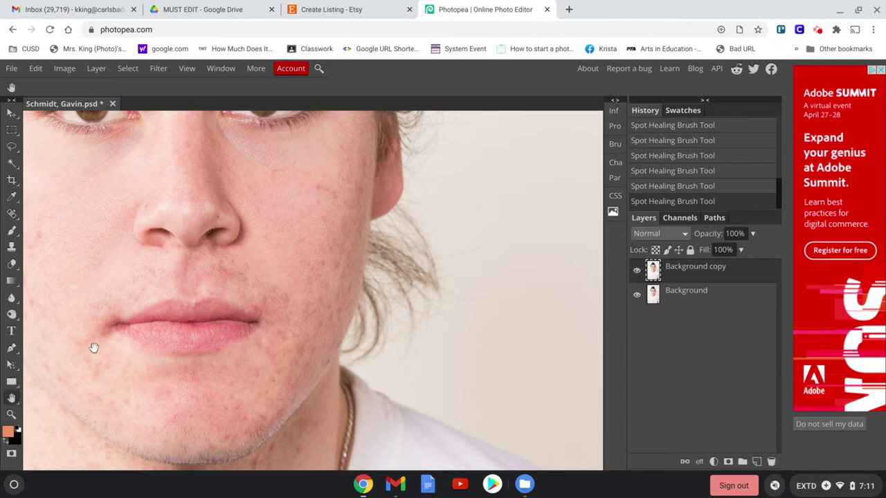
{"action": "left_click_drag", "start_coordinate": [94, 347], "coordinate": [297, 362]}
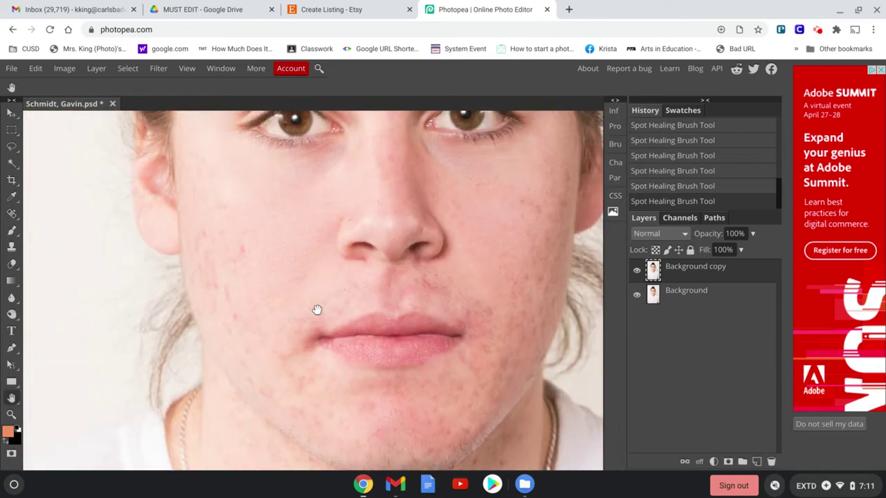
{"action": "left_click_drag", "start_coordinate": [317, 309], "coordinate": [163, 497]}
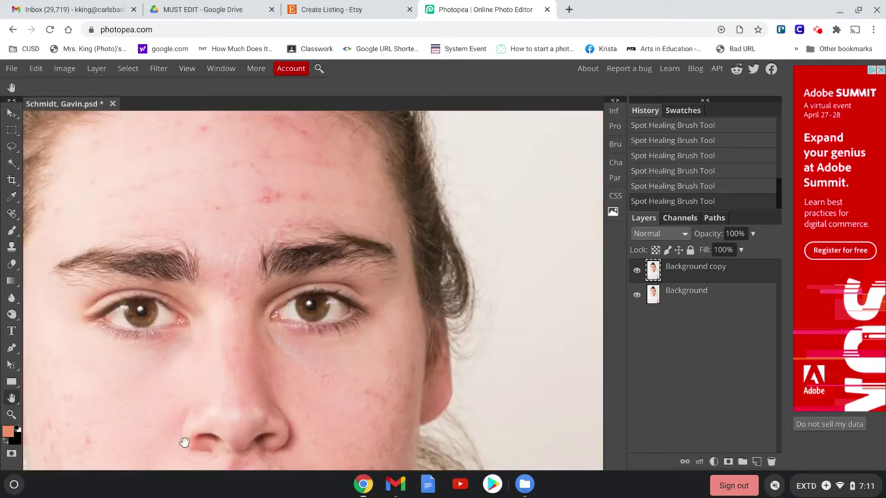
{"action": "left_click_drag", "start_coordinate": [207, 360], "coordinate": [215, 461]}
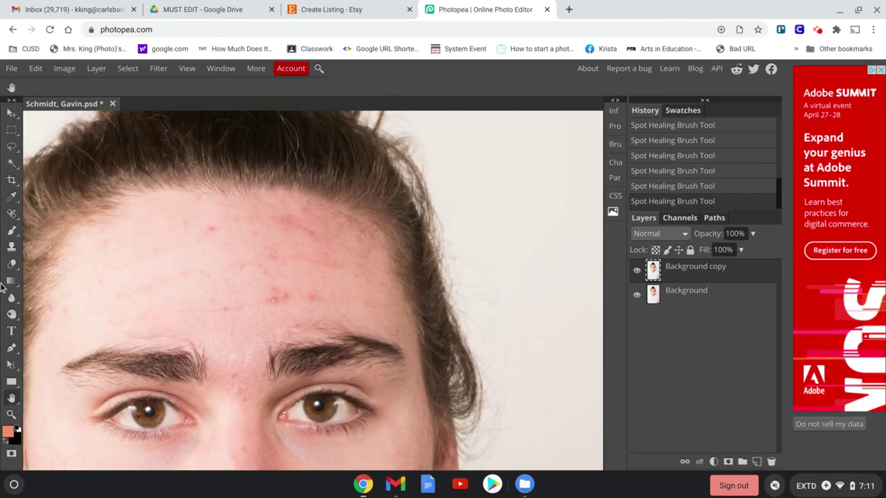
- Spot-heal the acne across the forehead and between the eyebrows
{"action": "left_click", "coordinate": [12, 246]}
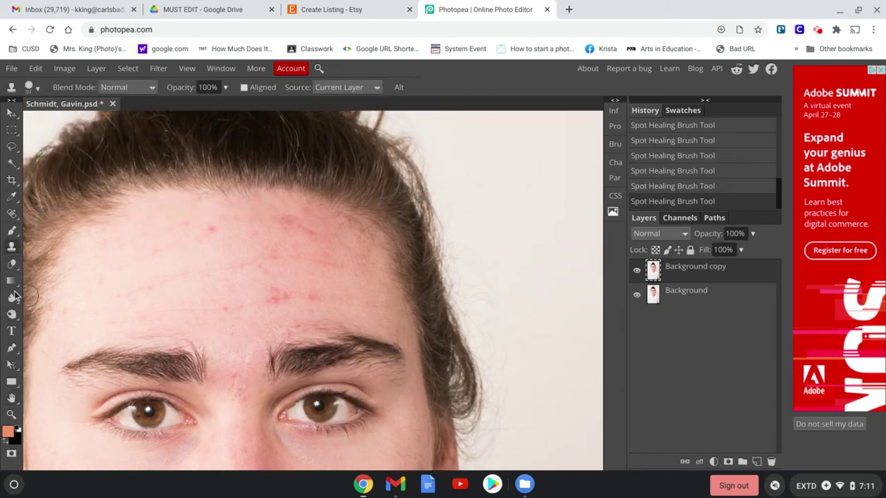
{"action": "left_click", "coordinate": [12, 213]}
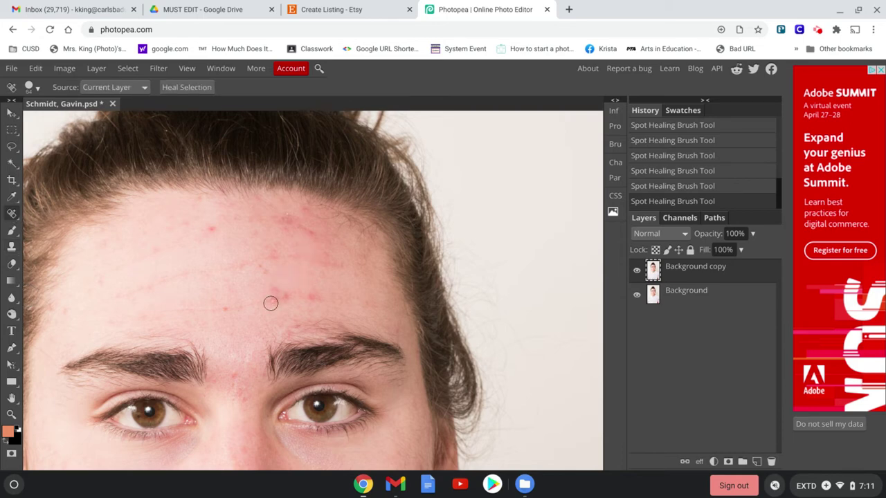
{"action": "mouse_move", "coordinate": [270, 303]}
{"action": "left_mouse_down"}
{"action": "mouse_move", "coordinate": [273, 290]}
{"action": "mouse_move", "coordinate": [285, 299]}
{"action": "left_mouse_up"}
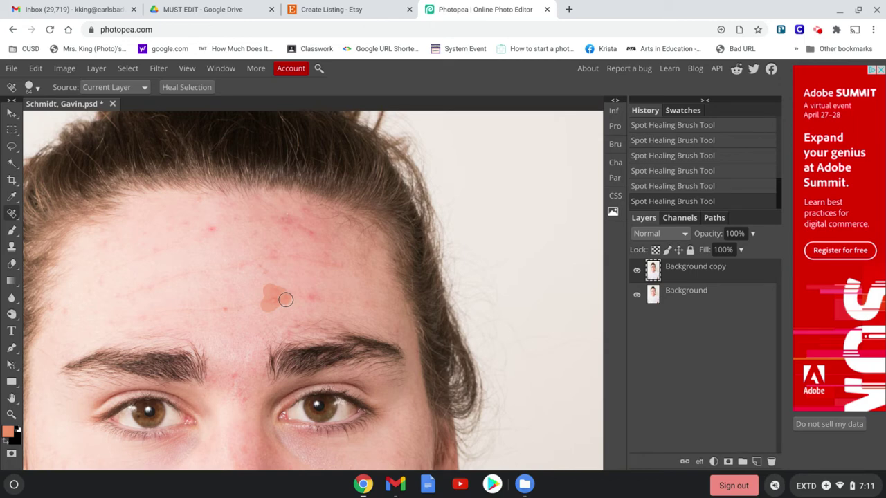
{"action": "left_click_drag", "start_coordinate": [286, 299], "coordinate": [286, 299]}
{"action": "left_click_drag", "start_coordinate": [232, 376], "coordinate": [244, 407]}
{"action": "left_click_drag", "start_coordinate": [210, 232], "coordinate": [179, 227]}
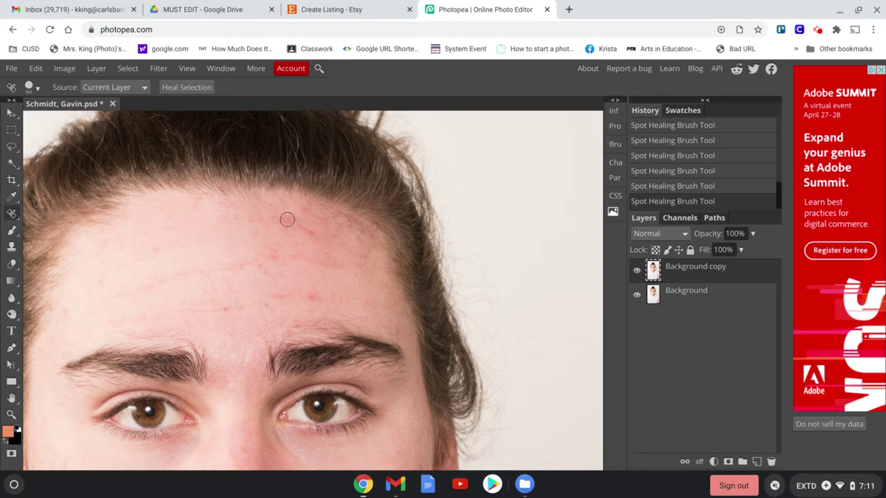
{"action": "mouse_move", "coordinate": [287, 219]}
{"action": "left_mouse_down"}
{"action": "mouse_move", "coordinate": [304, 226]}
{"action": "mouse_move", "coordinate": [285, 223]}
{"action": "mouse_move", "coordinate": [275, 255]}
{"action": "left_mouse_up"}
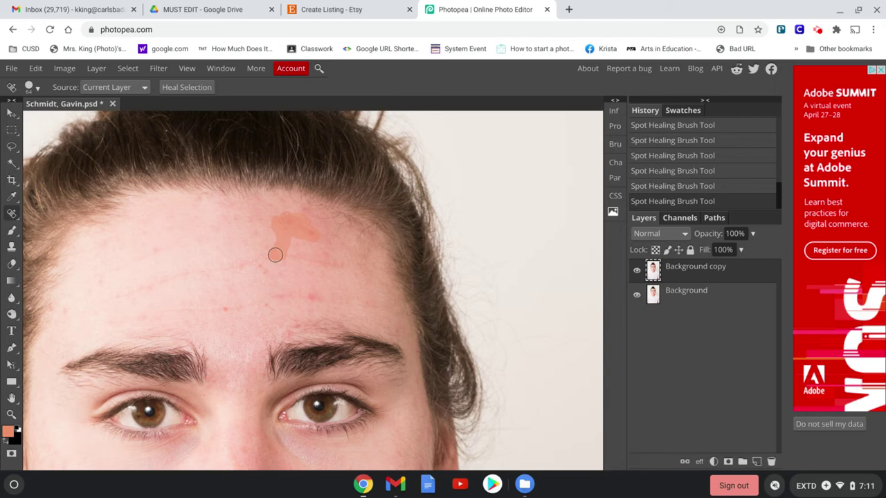
{"action": "left_click_drag", "start_coordinate": [276, 255], "coordinate": [275, 255]}
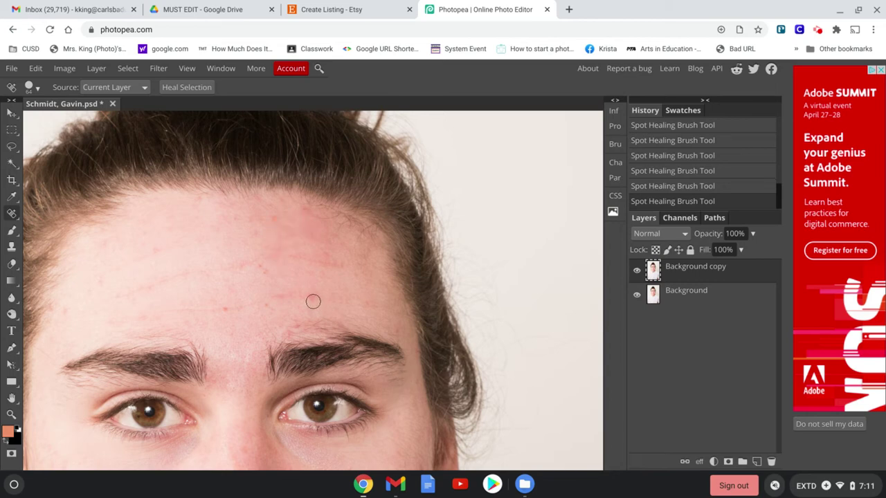
{"action": "left_click_drag", "start_coordinate": [313, 301], "coordinate": [222, 312]}
{"action": "left_click_drag", "start_coordinate": [67, 313], "coordinate": [67, 314]}
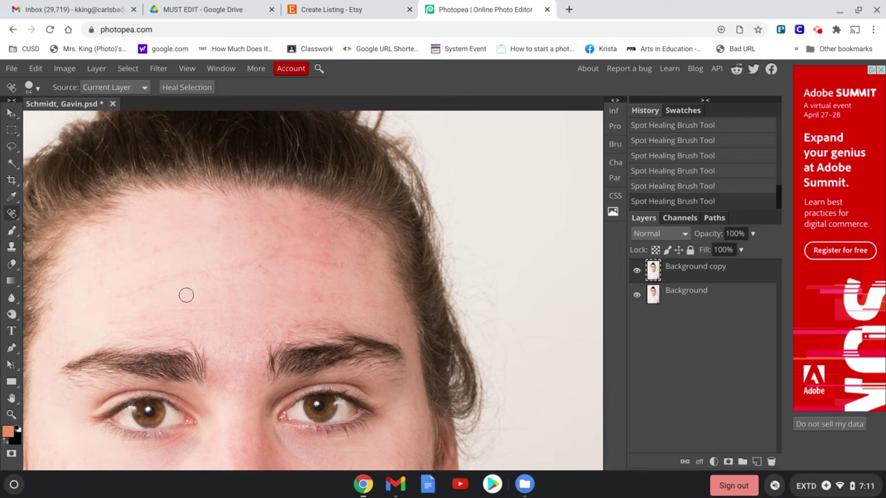
- Zoom out with the Zoom tool to see more of the face
{"action": "left_click", "coordinate": [11, 414]}
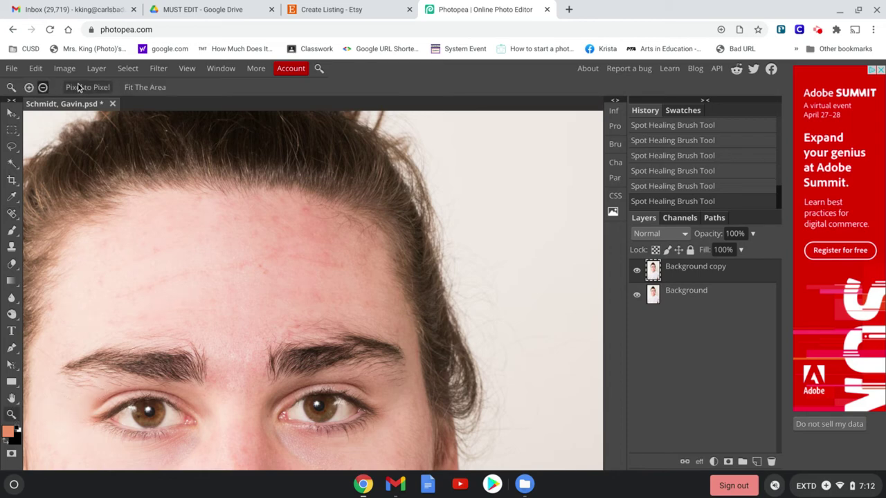
{"action": "scroll", "coordinate": [282, 309], "scroll_direction": "down", "scroll_amount": 1}
{"action": "scroll", "coordinate": [282, 308], "scroll_direction": "down", "scroll_amount": 4}
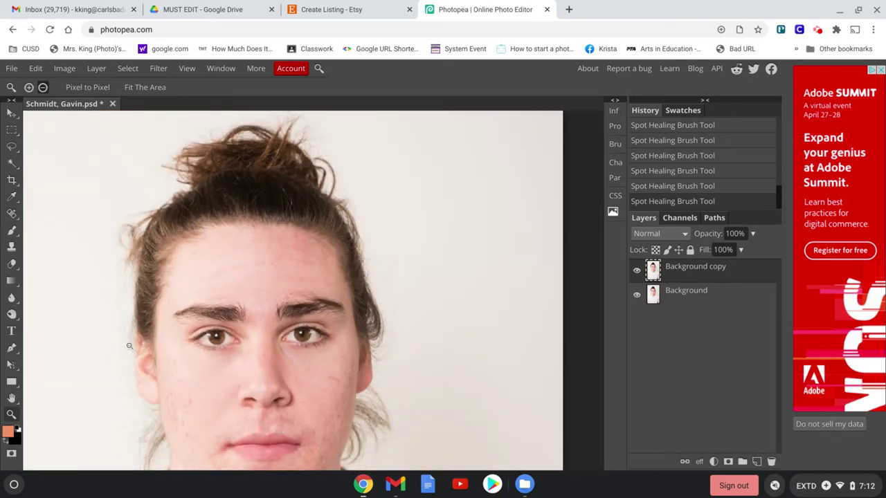
- Pan to show the face down to the shirt and toggle Background copy to compare before and after
{"action": "left_click", "coordinate": [12, 398]}
{"action": "left_click_drag", "start_coordinate": [78, 381], "coordinate": [100, 282]}
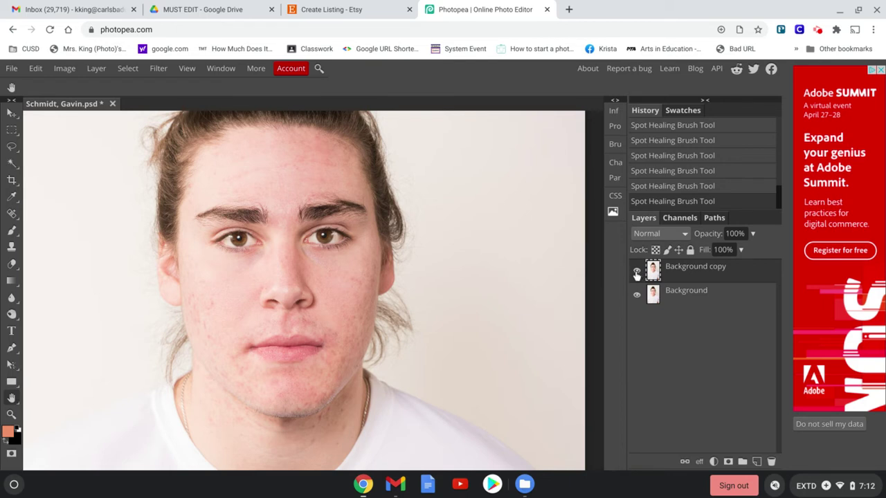
{"action": "left_click", "coordinate": [637, 274]}
{"action": "left_click", "coordinate": [636, 274]}
{"action": "left_click", "coordinate": [637, 274]}
{"action": "left_click", "coordinate": [637, 274]}
{"action": "left_click", "coordinate": [637, 274]}
- Spot-heal the two remaining blemishes on the left cheek
{"action": "left_click", "coordinate": [11, 214]}
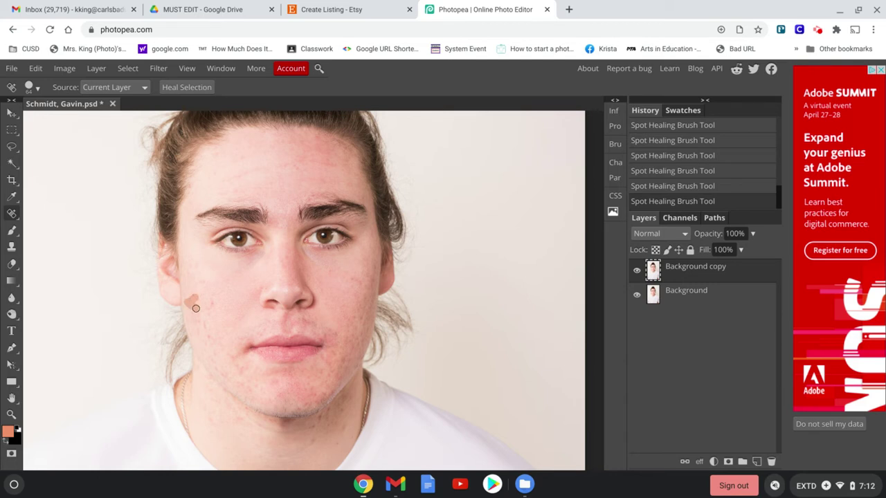
{"action": "left_click_drag", "start_coordinate": [196, 309], "coordinate": [197, 308]}
{"action": "left_click_drag", "start_coordinate": [212, 308], "coordinate": [207, 330]}
- Duplicate the retouched layer as Background copy 2 and fill it with Gray
{"action": "left_click", "coordinate": [94, 70]}
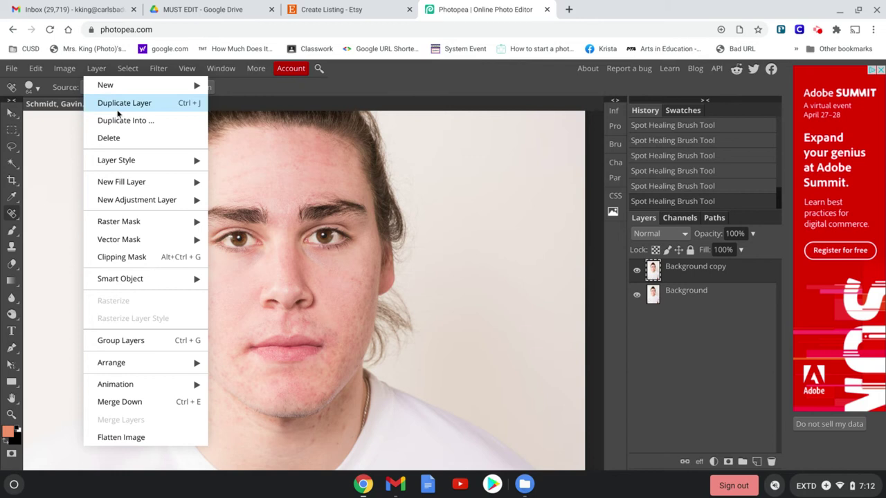
{"action": "left_click", "coordinate": [115, 105]}
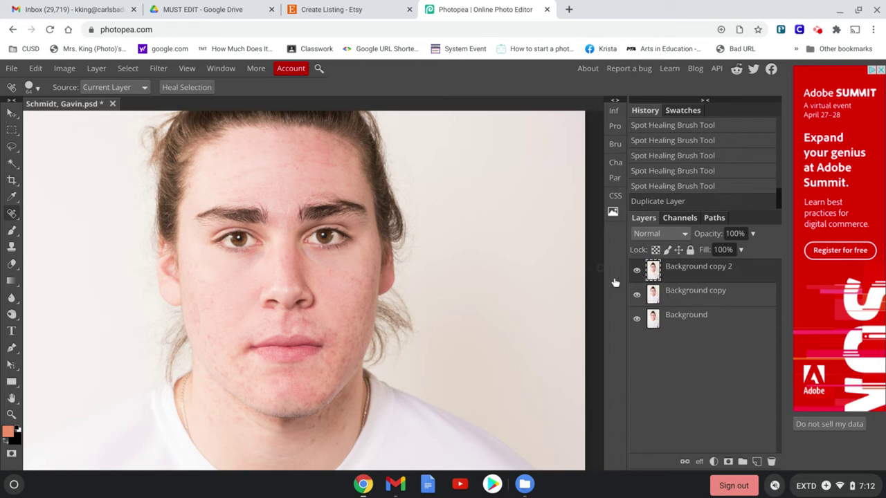
{"action": "left_click", "coordinate": [35, 69]}
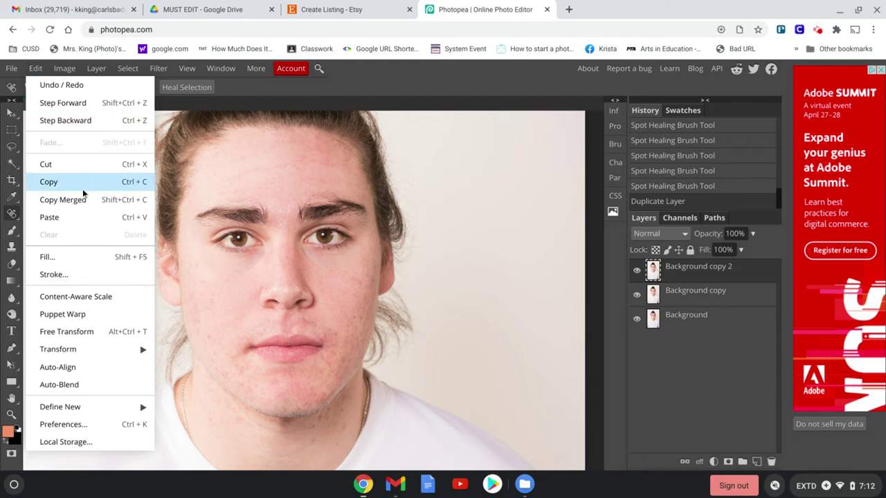
{"action": "left_click", "coordinate": [74, 258]}
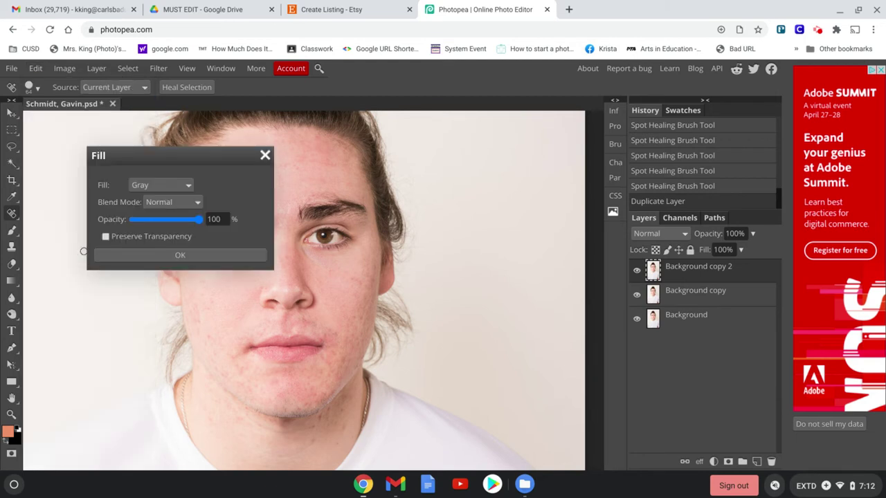
{"action": "left_click", "coordinate": [176, 185]}
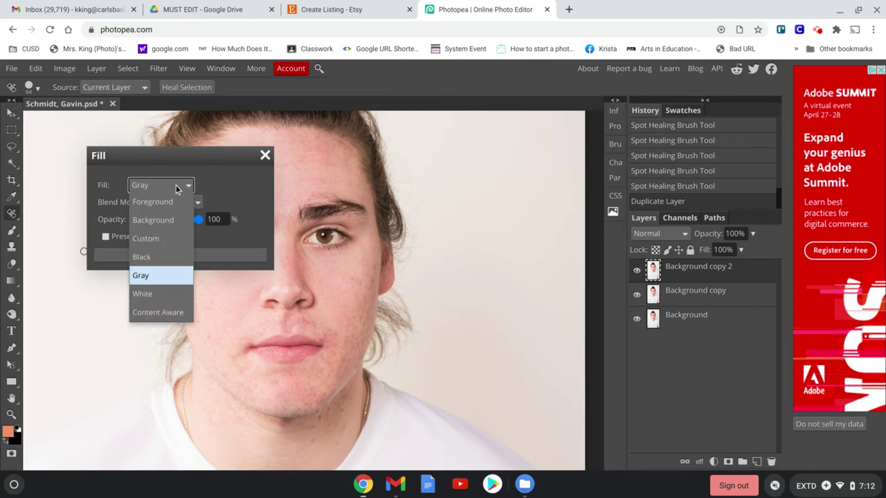
{"action": "left_click", "coordinate": [176, 186]}
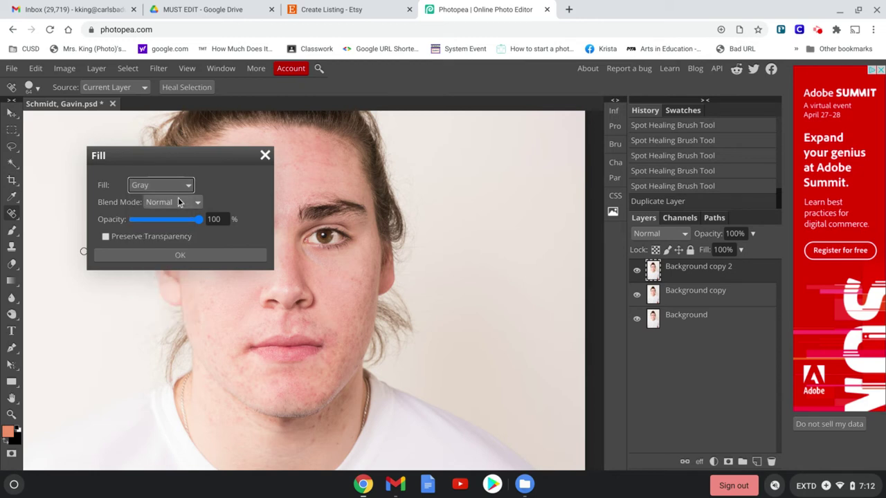
{"action": "left_click", "coordinate": [175, 256]}
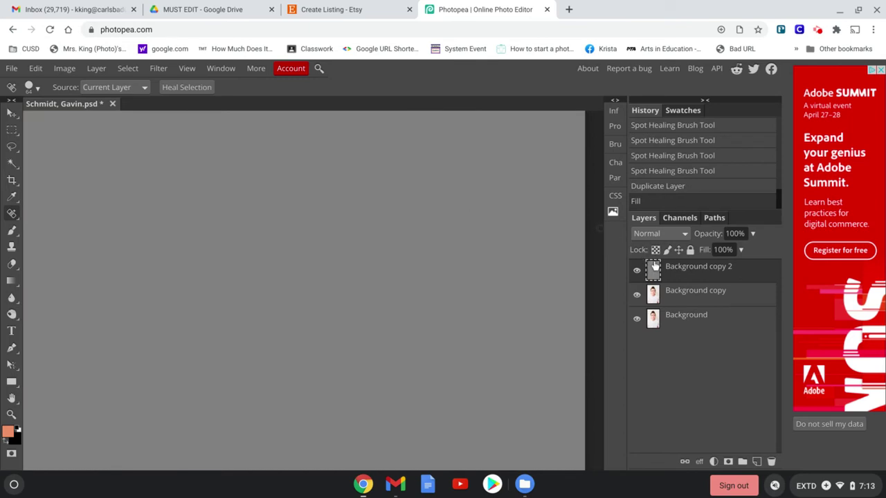
- Set Background copy 2's blend mode to Soft Light
{"action": "left_click", "coordinate": [647, 235]}
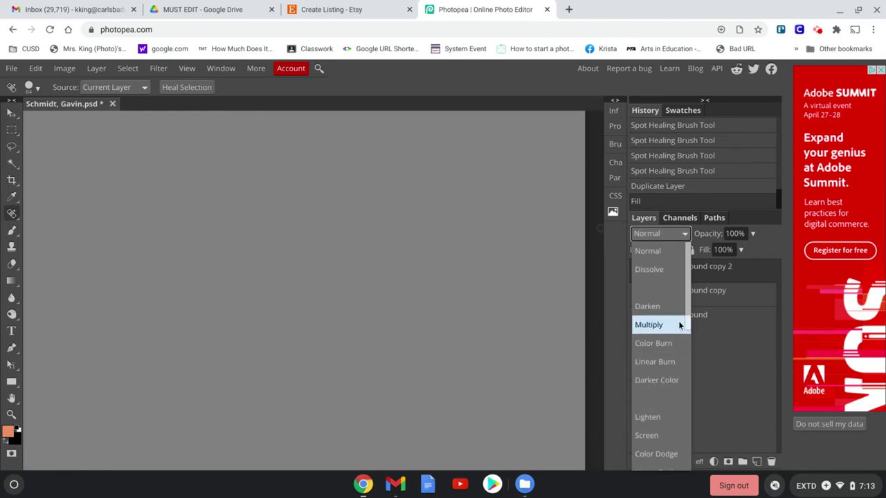
{"action": "left_click_drag", "start_coordinate": [687, 324], "coordinate": [687, 383]}
{"action": "left_click", "coordinate": [651, 395]}
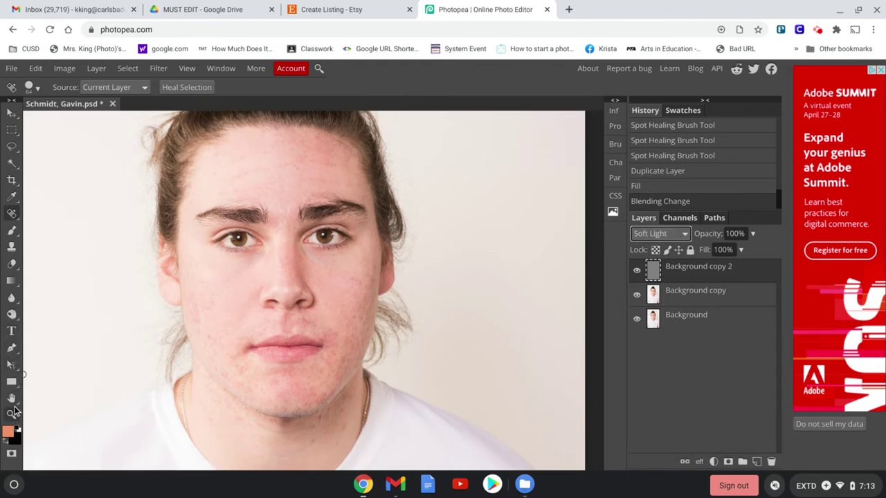
- Select the Dodge tool and brighten both eyes with dodge strokes
{"action": "left_click", "coordinate": [12, 315]}
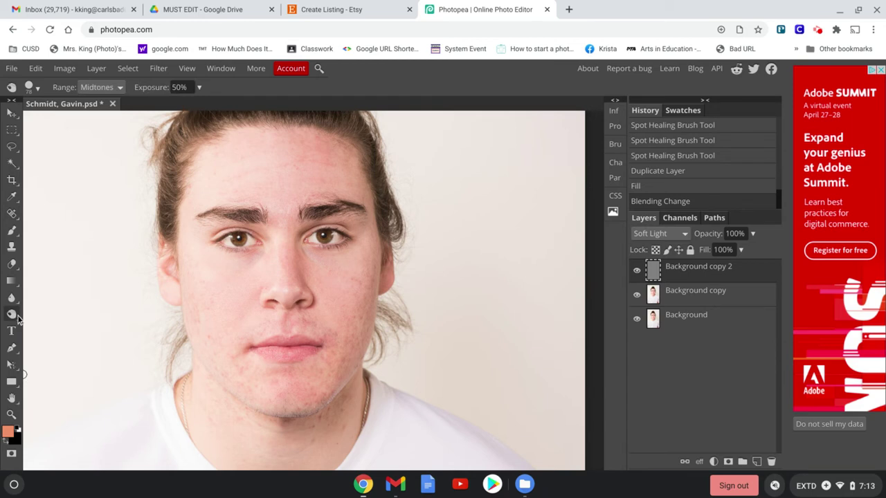
{"action": "left_click", "coordinate": [11, 315]}
{"action": "left_click", "coordinate": [18, 319]}
{"action": "right_click", "coordinate": [19, 323]}
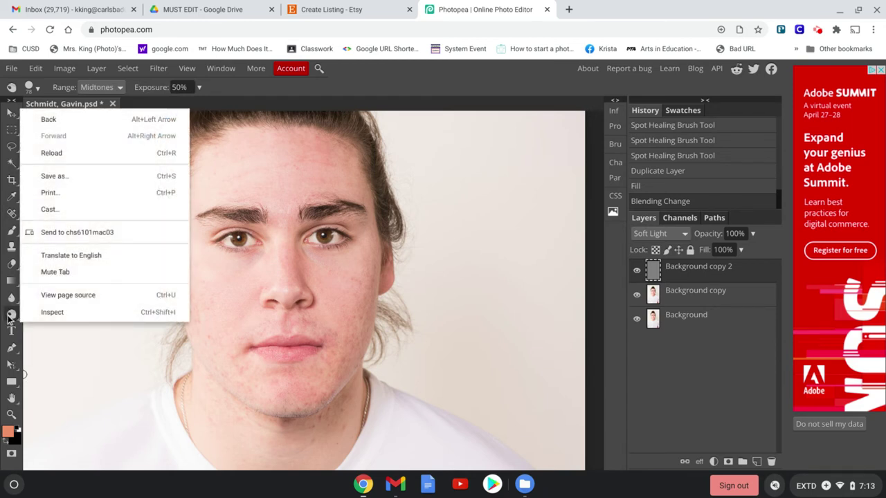
{"action": "left_click", "coordinate": [15, 320]}
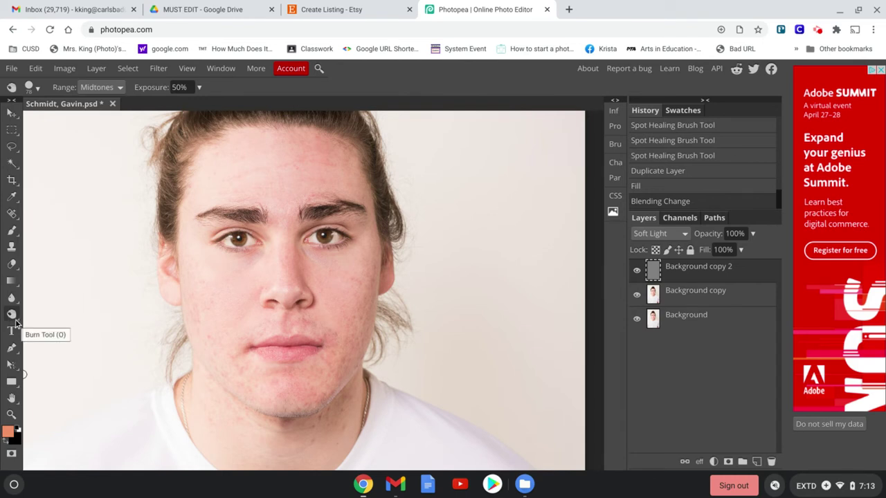
{"action": "left_click", "coordinate": [15, 321]}
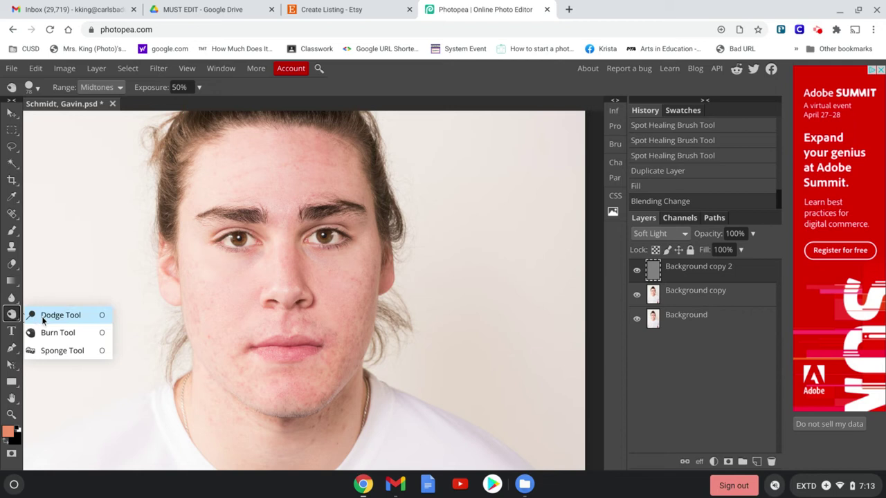
{"action": "left_click", "coordinate": [42, 316]}
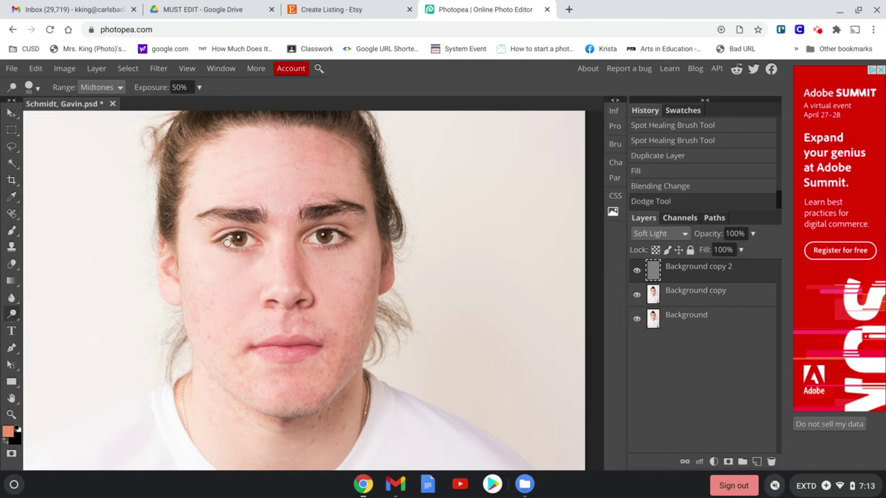
{"action": "left_click_drag", "start_coordinate": [229, 242], "coordinate": [227, 241]}
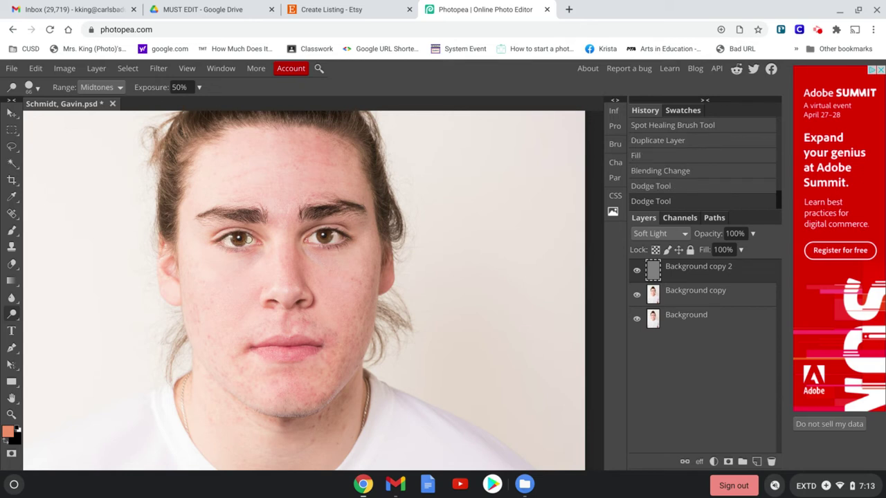
{"action": "left_click", "coordinate": [251, 240]}
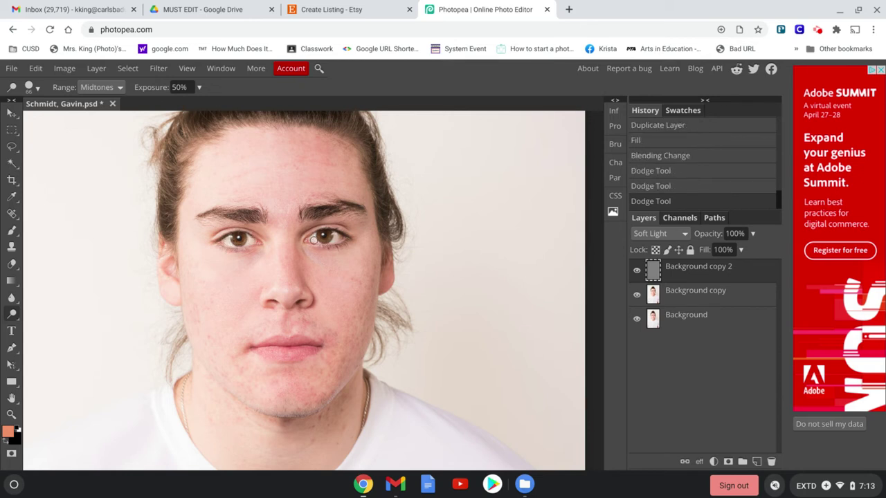
{"action": "left_click", "coordinate": [310, 238]}
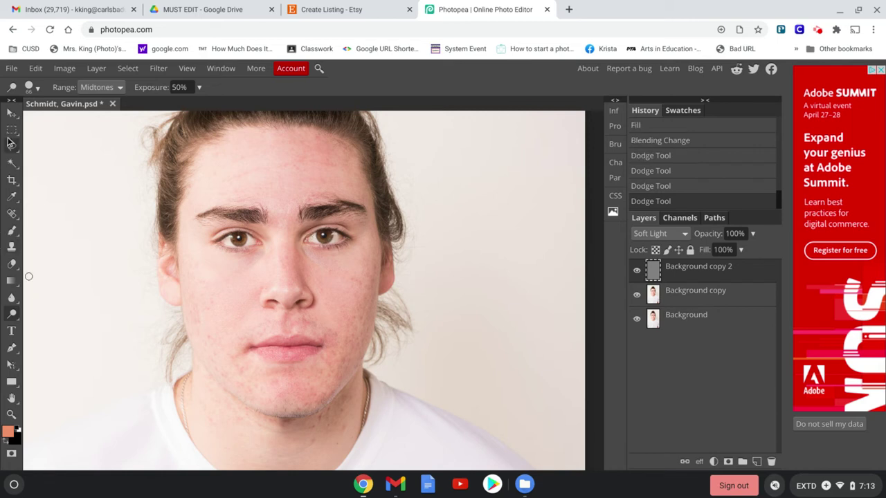
- Enlarge the brush to 436 px and lighten the forehead near the hairline and over the left eyebrow
{"action": "left_click", "coordinate": [36, 89]}
{"action": "left_click_drag", "start_coordinate": [83, 119], "coordinate": [123, 119]}
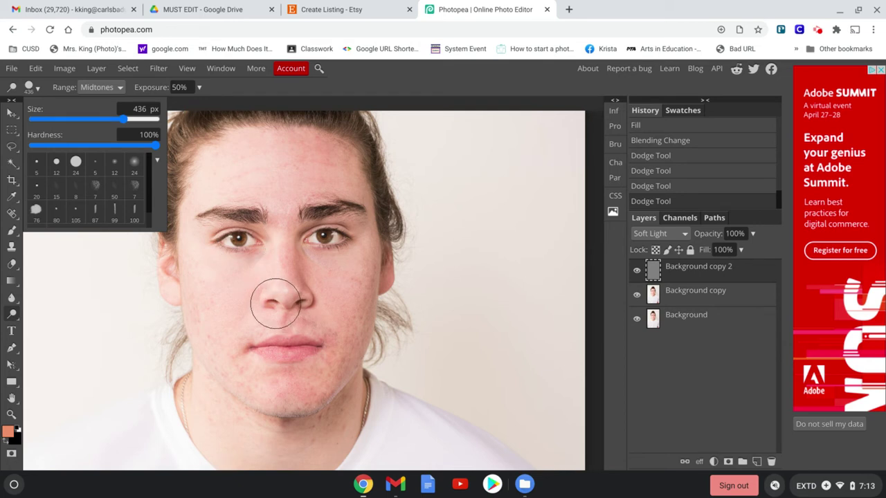
{"action": "left_click", "coordinate": [277, 294]}
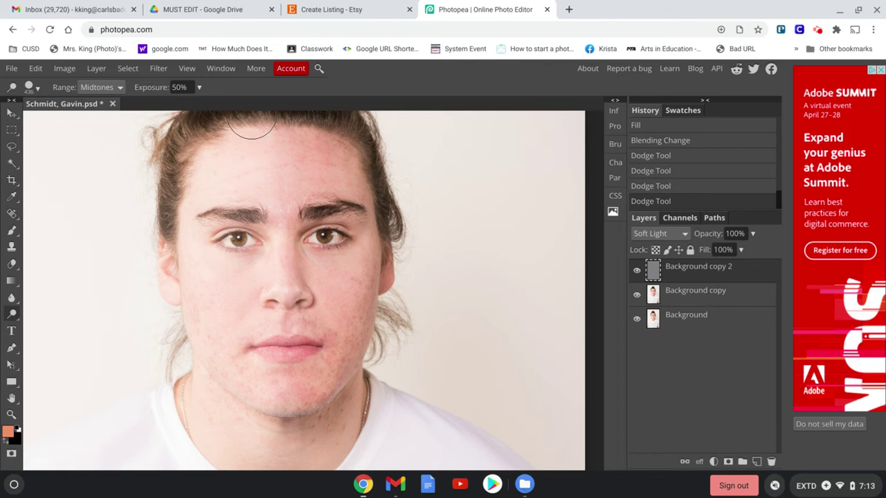
{"action": "left_click_drag", "start_coordinate": [198, 188], "coordinate": [208, 177]}
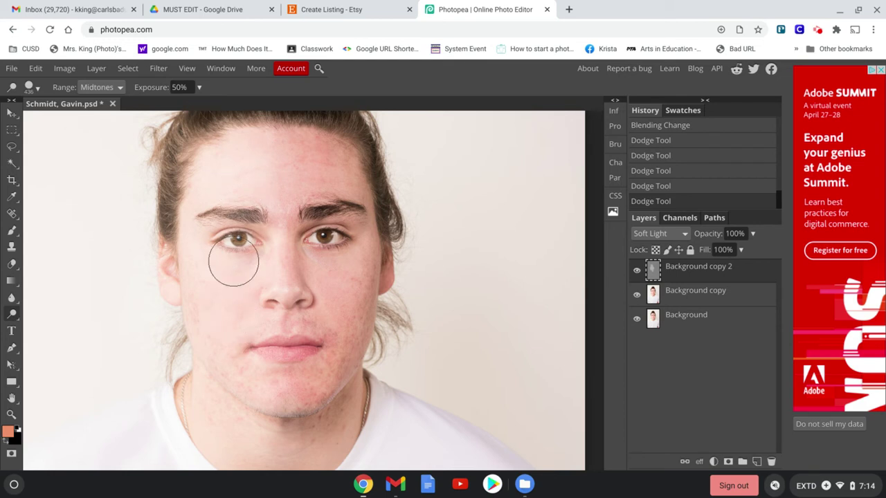
{"action": "mouse_move", "coordinate": [231, 208]}
{"action": "left_mouse_down"}
{"action": "mouse_move", "coordinate": [237, 203]}
{"action": "mouse_move", "coordinate": [228, 208]}
{"action": "left_mouse_up"}
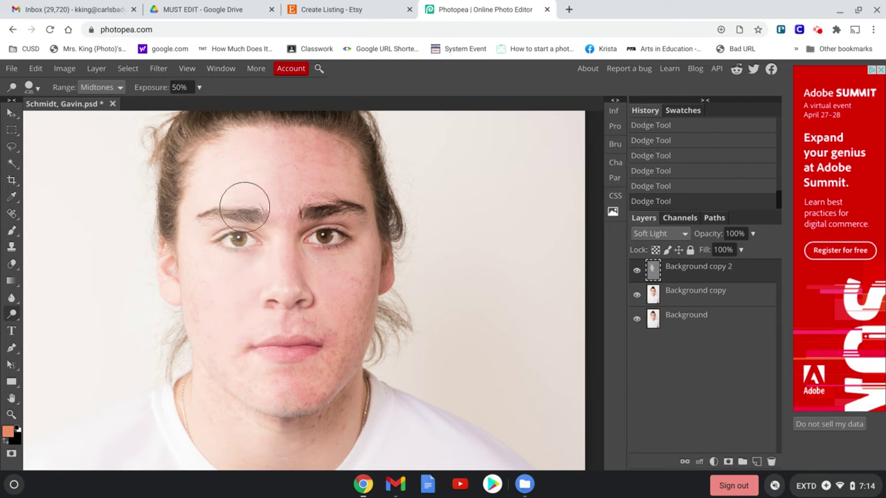
- Undo the last three dodge strokes using Undo and Step Backward twice
{"action": "left_click", "coordinate": [36, 69]}
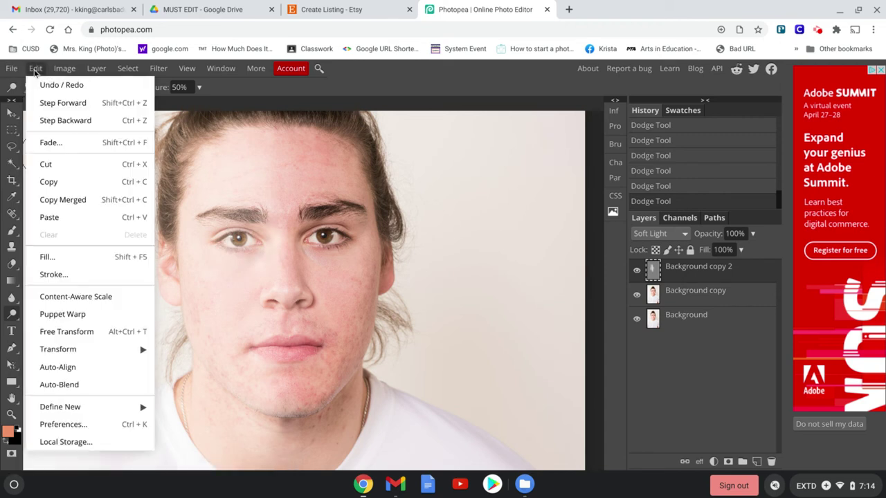
{"action": "left_click", "coordinate": [47, 84]}
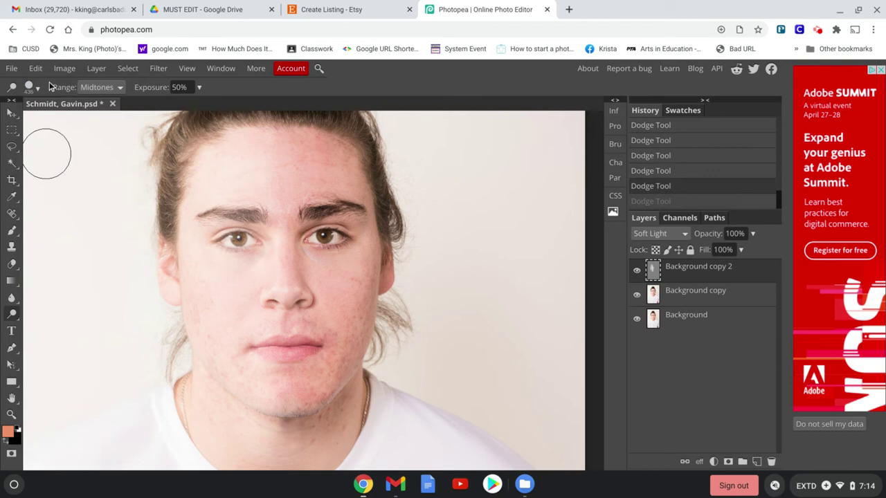
{"action": "left_click", "coordinate": [36, 69]}
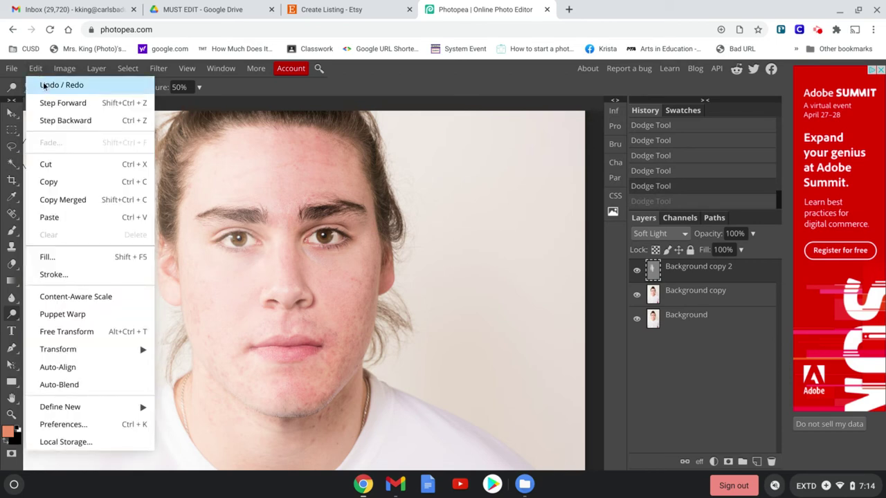
{"action": "left_click", "coordinate": [50, 121]}
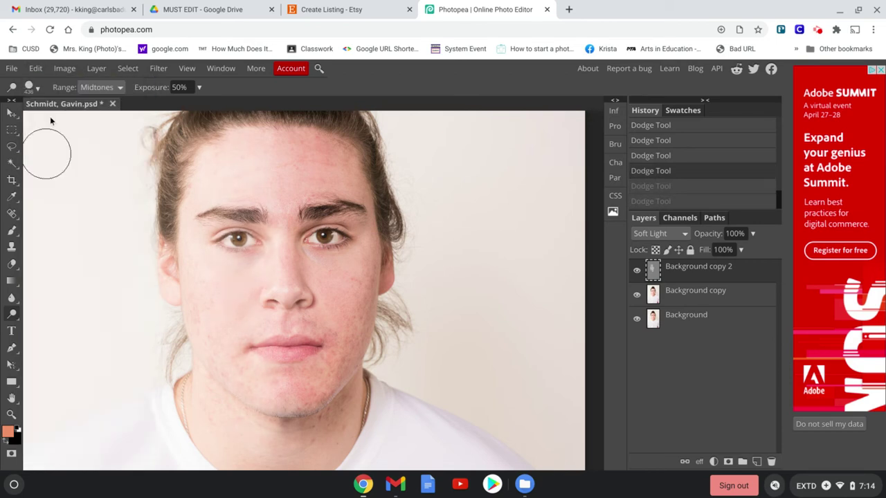
{"action": "left_click", "coordinate": [42, 69]}
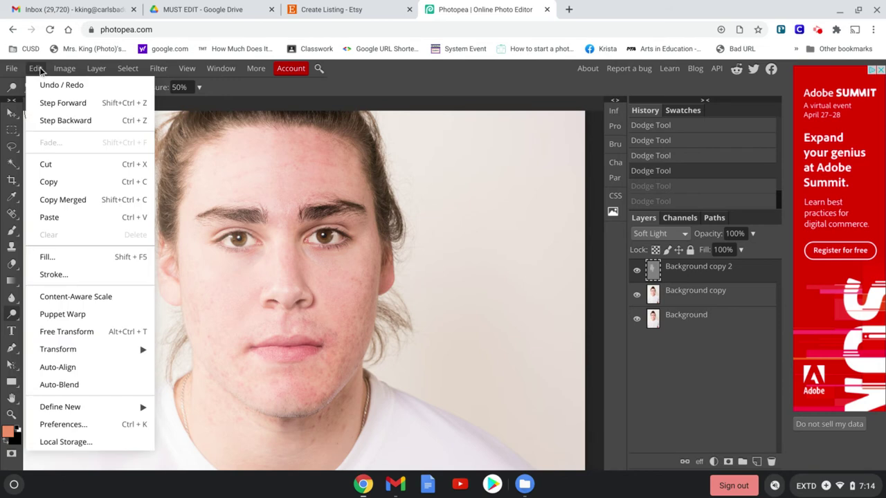
{"action": "left_click", "coordinate": [56, 127]}
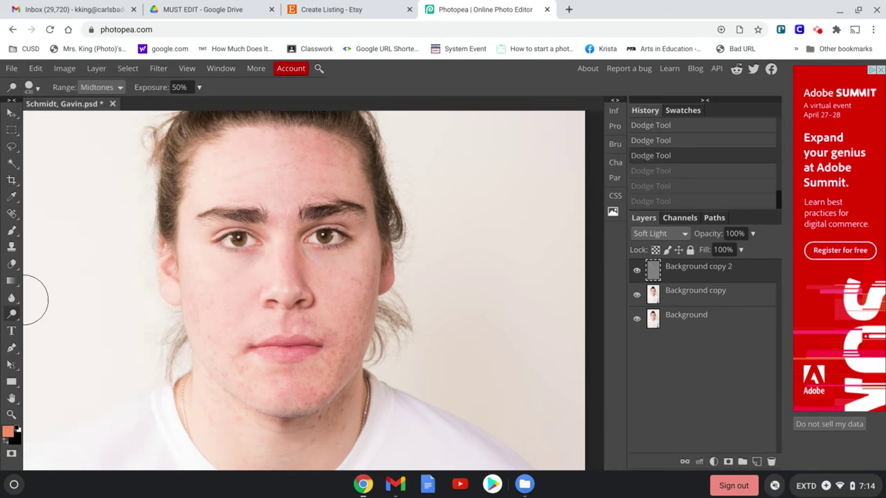
- Set the brush size to 183 px and switch the Zoom tool to zoom in
{"action": "left_click", "coordinate": [37, 87]}
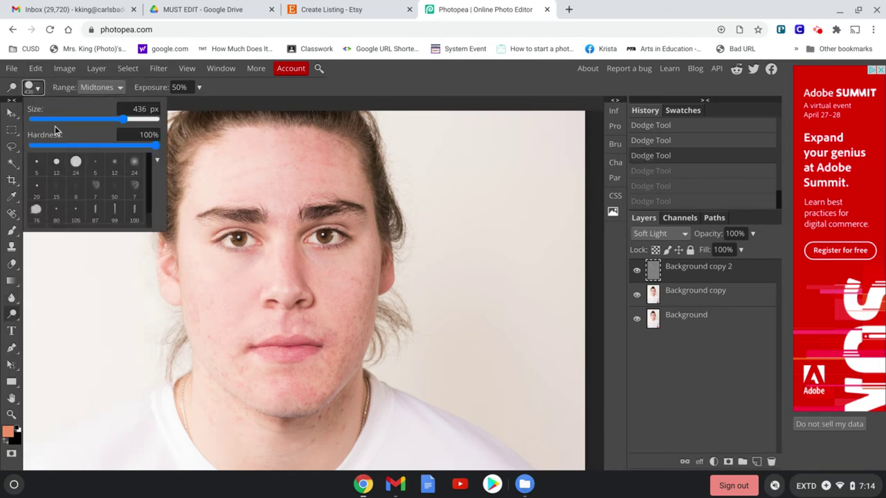
{"action": "left_click_drag", "start_coordinate": [56, 120], "coordinate": [62, 120]}
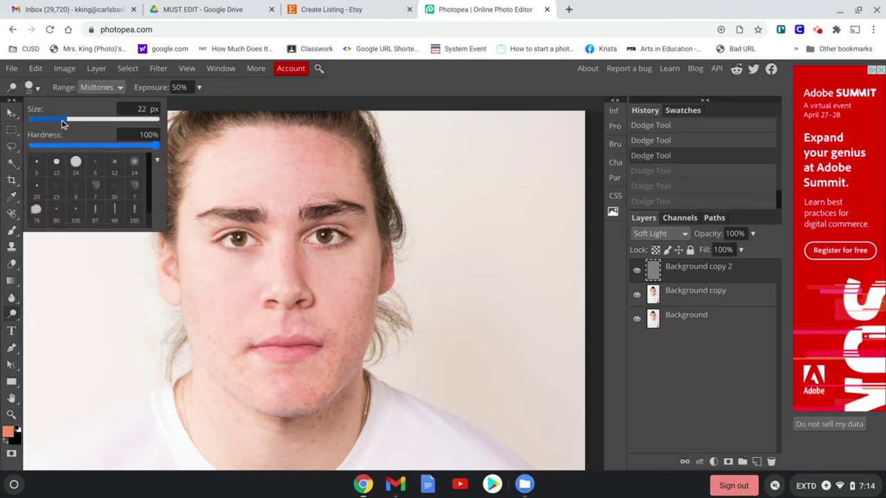
{"action": "left_click", "coordinate": [99, 118]}
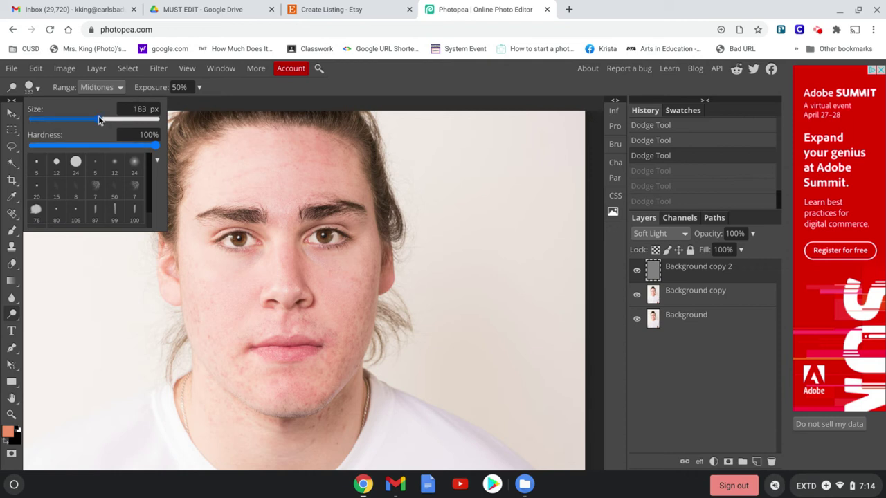
{"action": "left_click", "coordinate": [11, 414]}
{"action": "left_click", "coordinate": [29, 89]}
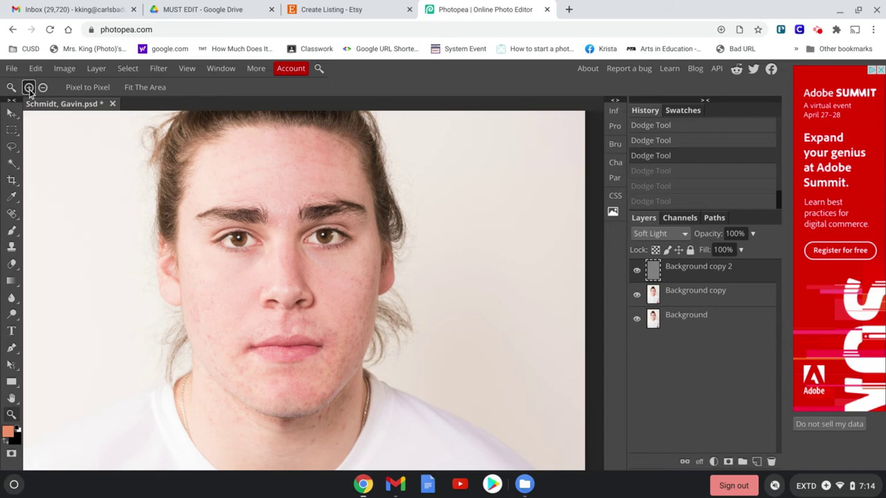
- Zoom in on the eyes and dodge the left eye and its corner with a 52 px brush
{"action": "left_click", "coordinate": [235, 240]}
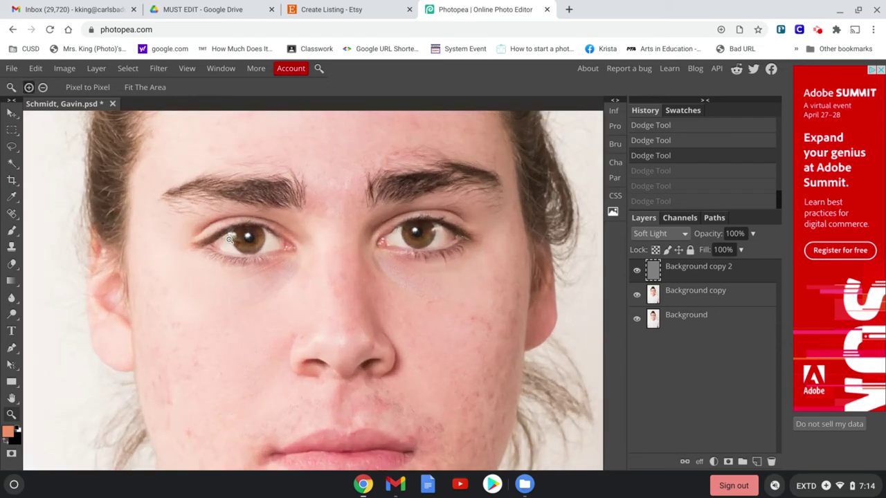
{"action": "left_click", "coordinate": [234, 240]}
{"action": "left_click", "coordinate": [11, 314]}
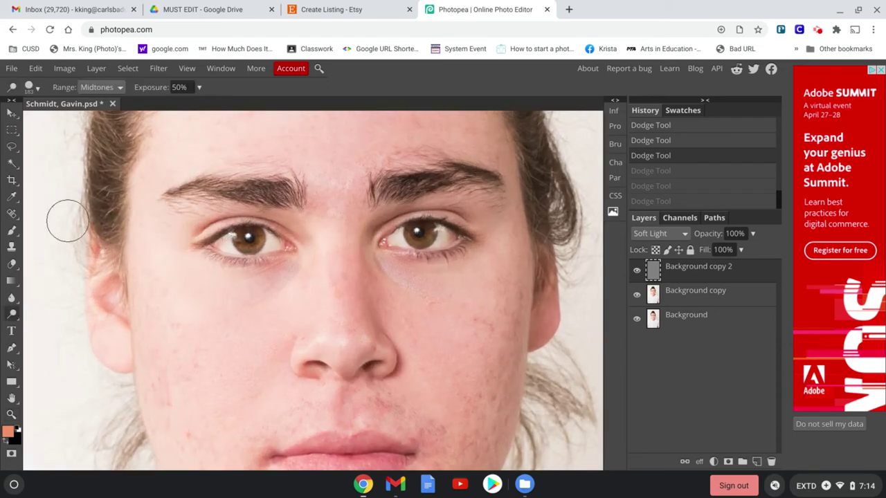
{"action": "left_click", "coordinate": [32, 87]}
{"action": "left_click", "coordinate": [74, 119]}
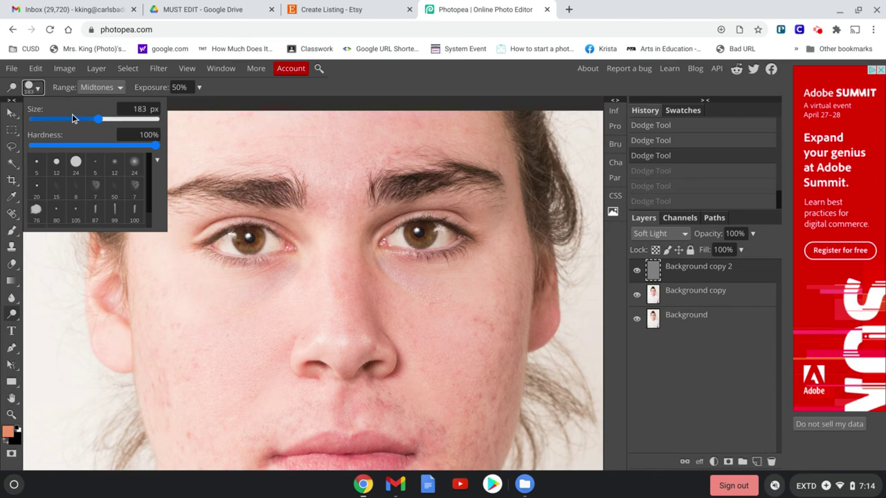
{"action": "left_click", "coordinate": [223, 244]}
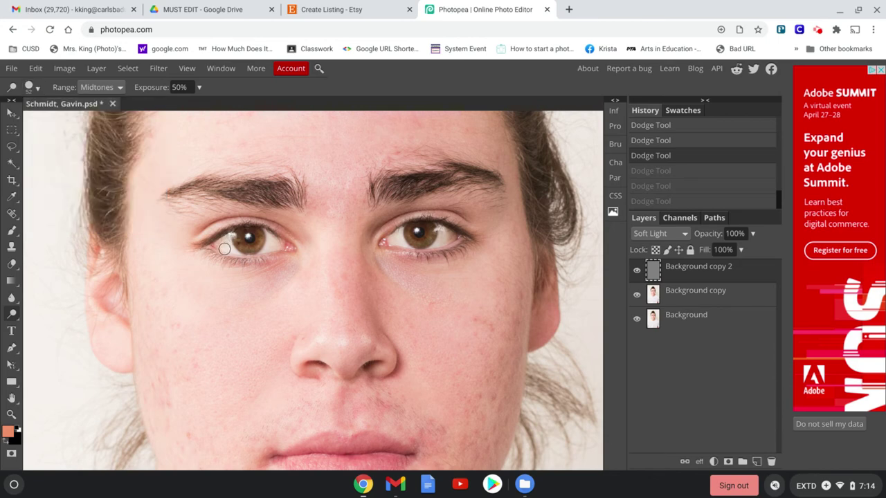
{"action": "left_click_drag", "start_coordinate": [224, 249], "coordinate": [226, 243]}
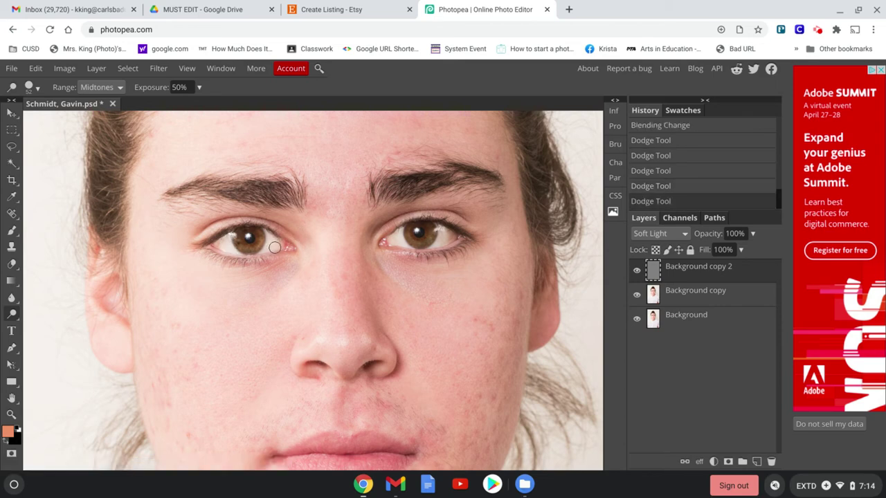
{"action": "left_click", "coordinate": [275, 247]}
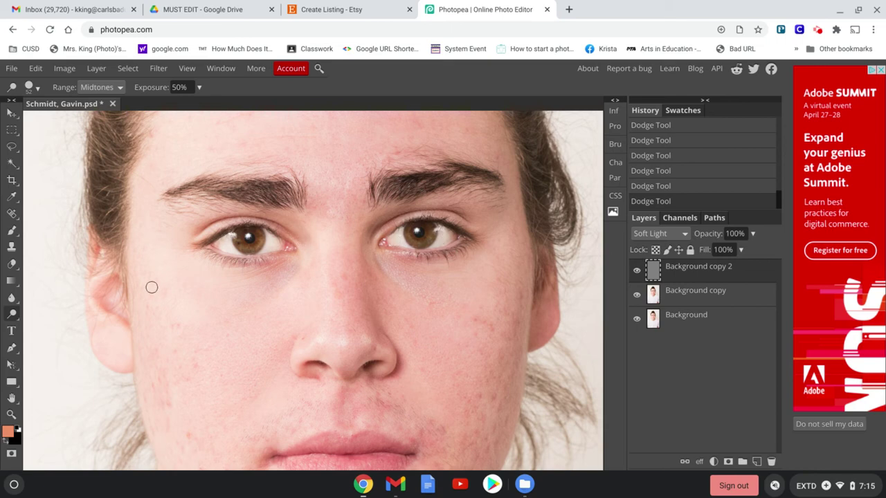
- Switch to the Burn tool and darken the upper lash lines of both eyes
{"action": "left_click", "coordinate": [11, 317]}
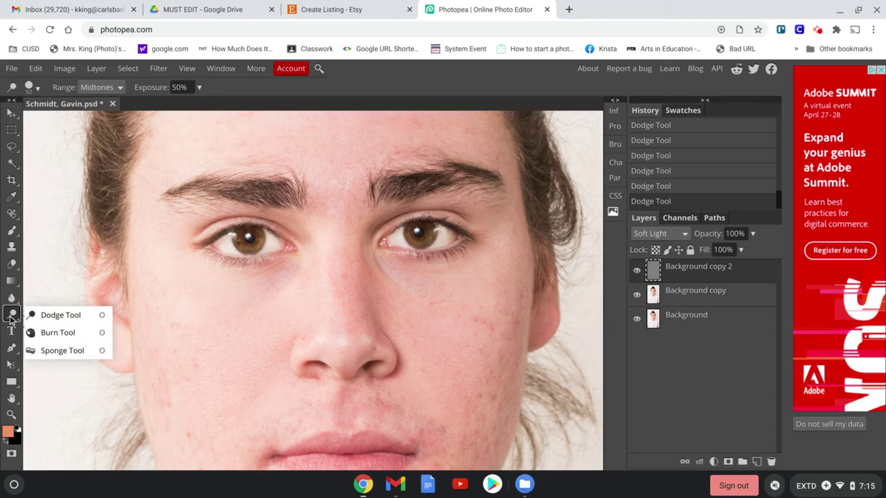
{"action": "left_click", "coordinate": [37, 334]}
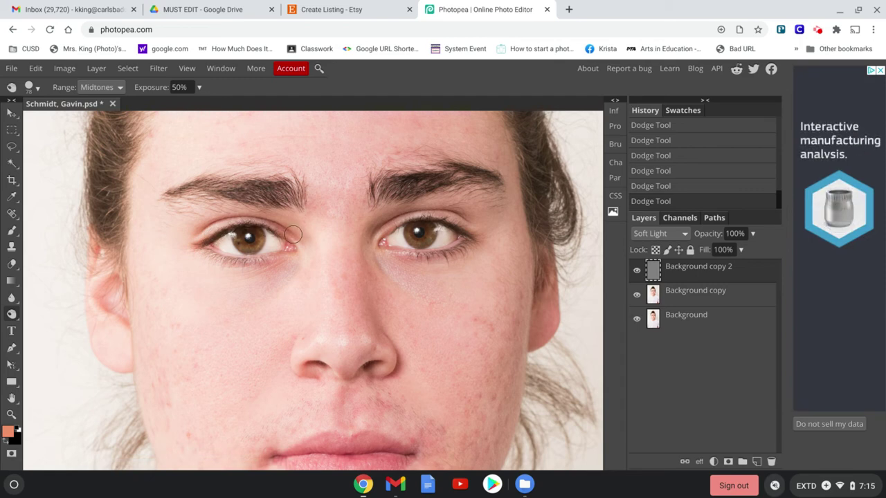
{"action": "left_click_drag", "start_coordinate": [229, 235], "coordinate": [293, 235]}
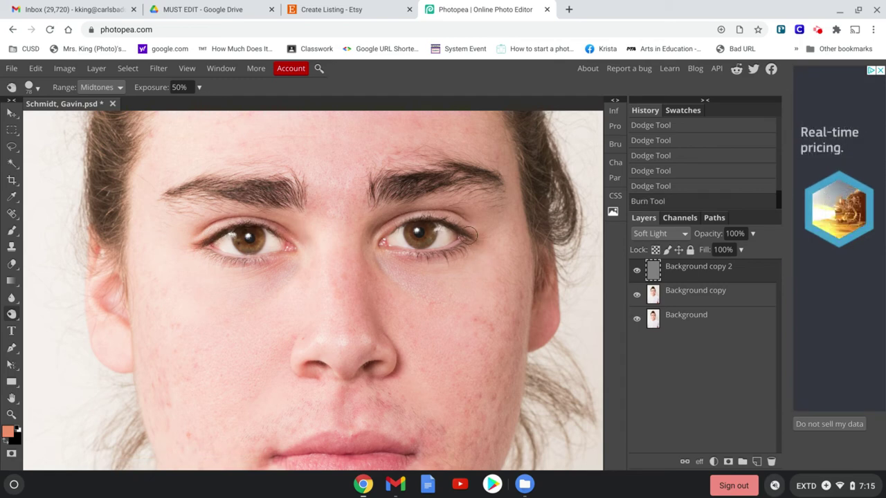
{"action": "left_click", "coordinate": [385, 234]}
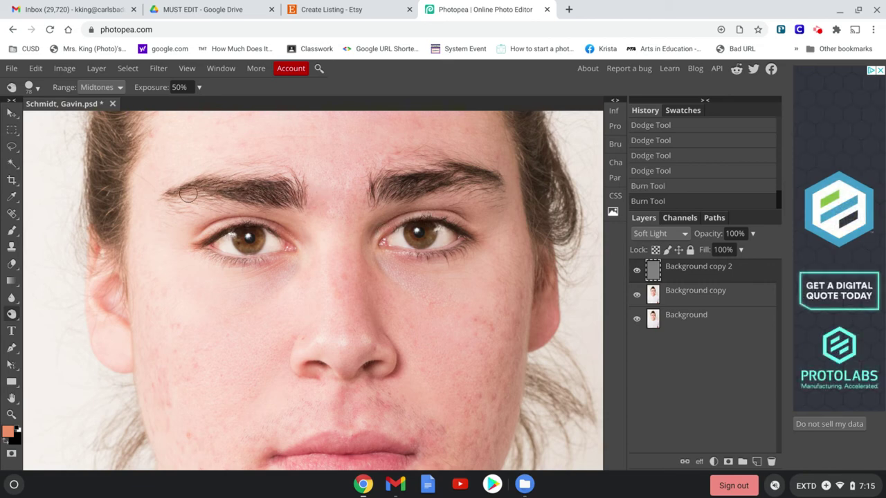
- Burn along both eyebrows and re-darken the left eye's upper lash line
{"action": "left_click_drag", "start_coordinate": [188, 194], "coordinate": [166, 199]}
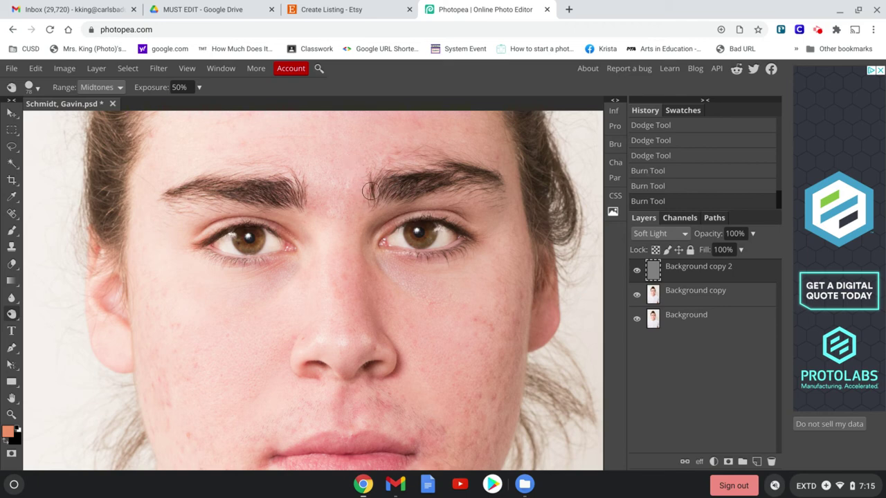
{"action": "mouse_move", "coordinate": [369, 192]}
{"action": "left_mouse_down"}
{"action": "mouse_move", "coordinate": [450, 181]}
{"action": "mouse_move", "coordinate": [498, 191]}
{"action": "left_mouse_up"}
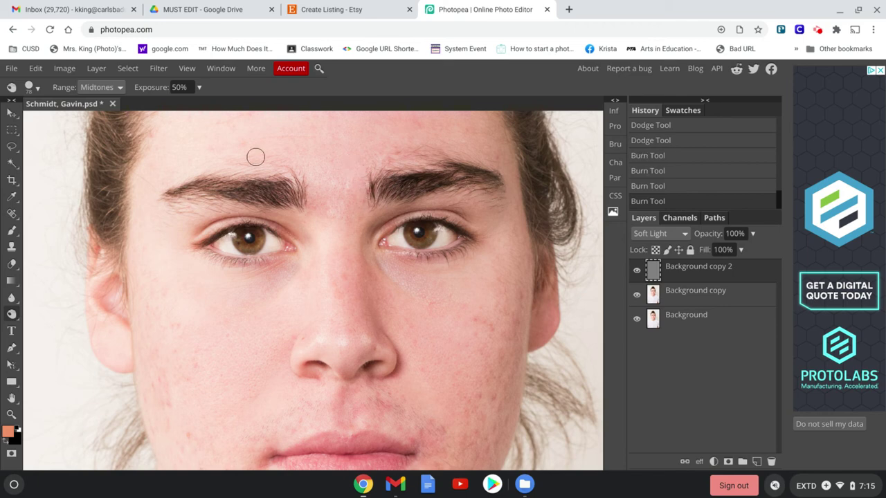
{"action": "left_click_drag", "start_coordinate": [270, 178], "coordinate": [166, 195]}
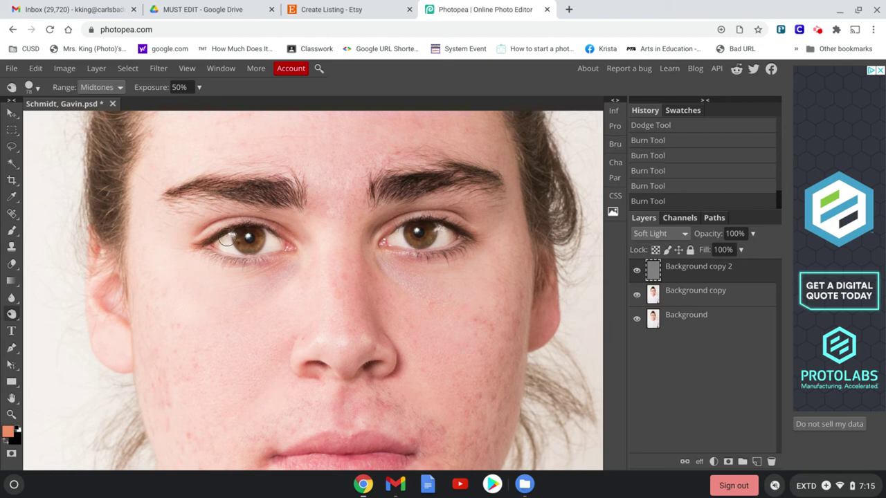
{"action": "left_click_drag", "start_coordinate": [204, 246], "coordinate": [249, 220]}
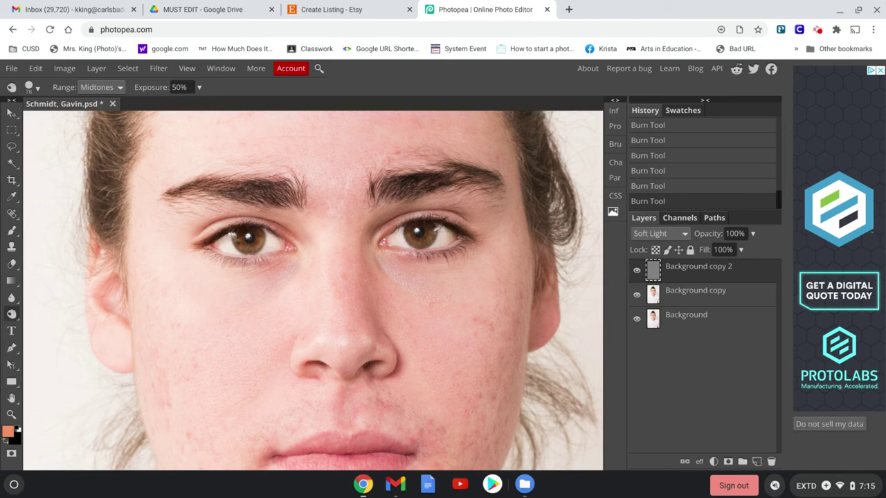
{"action": "left_click", "coordinate": [12, 414]}
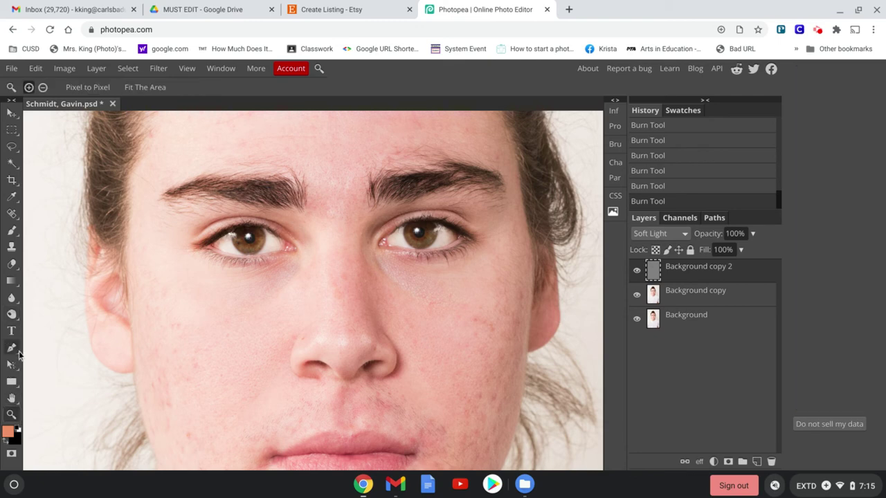
- Zoom out from the eyes until the whole portrait fits the view
{"action": "left_click", "coordinate": [42, 87]}
{"action": "left_click", "coordinate": [239, 261]}
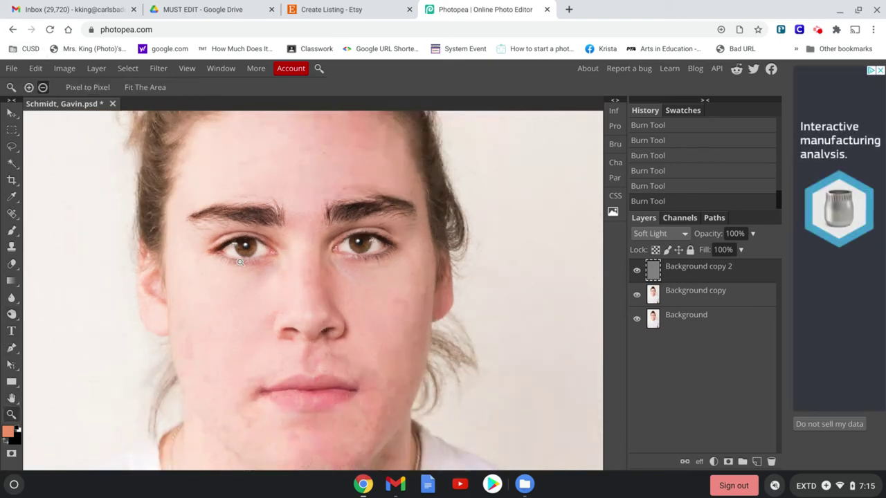
{"action": "left_click", "coordinate": [239, 261]}
{"action": "left_click", "coordinate": [239, 262]}
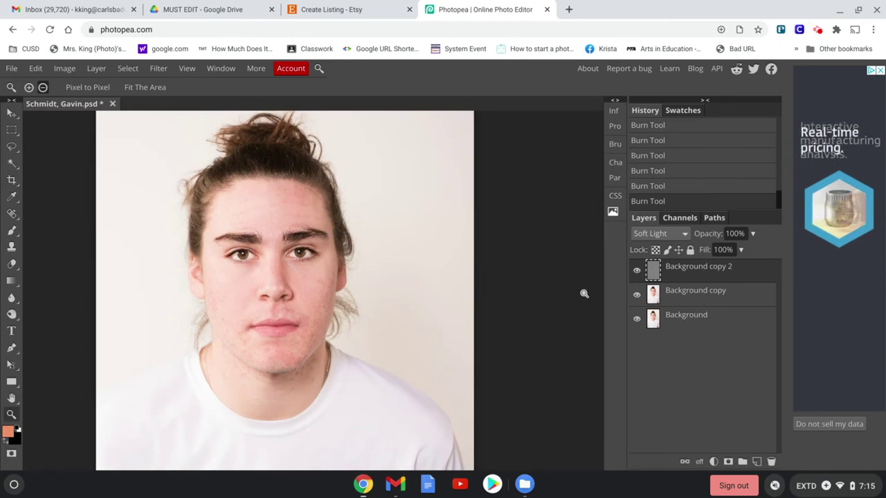
- Toggle Background copy 2's visibility off and on to compare before and after retouching
{"action": "left_click", "coordinate": [636, 271]}
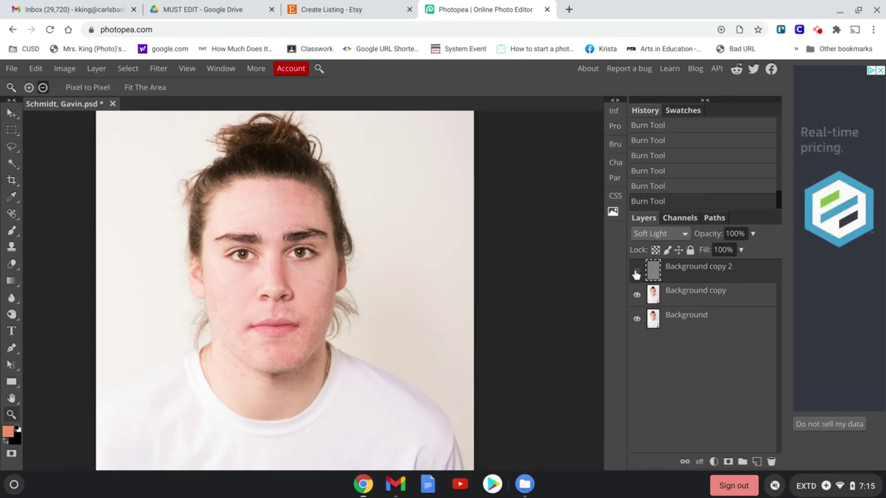
{"action": "left_click", "coordinate": [636, 272]}
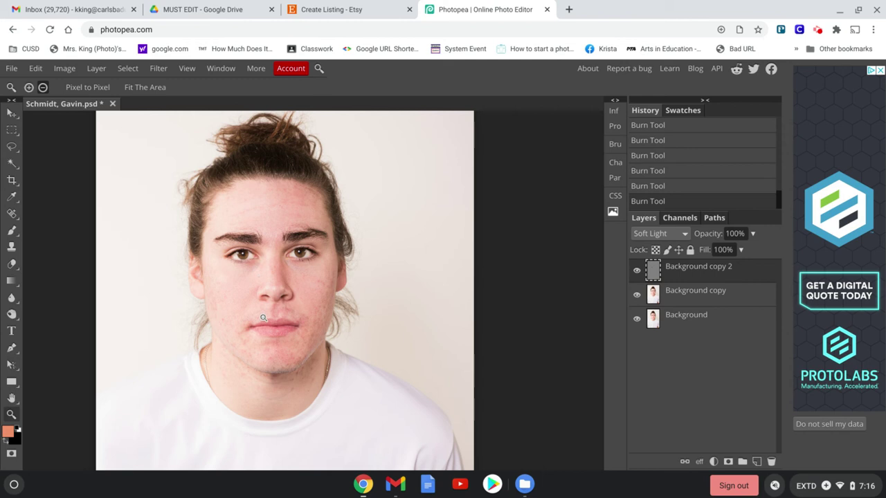
{"action": "scroll", "coordinate": [275, 261], "scroll_direction": "down", "scroll_amount": 2}
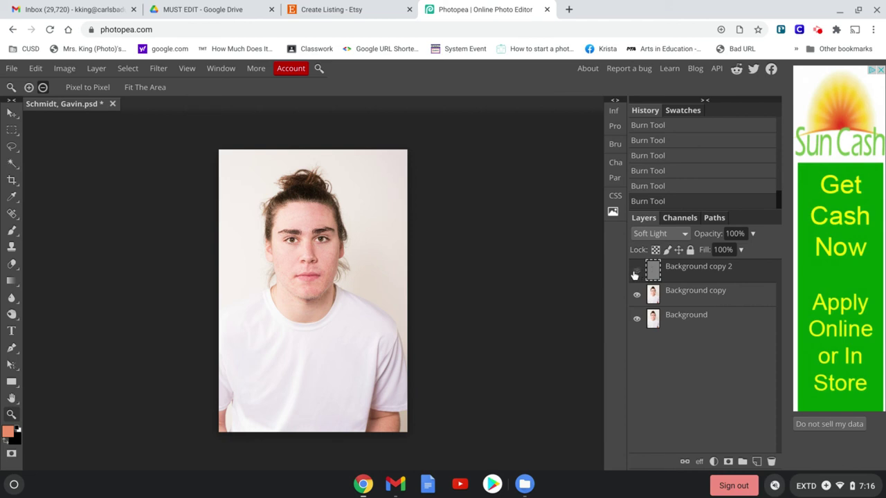
{"action": "left_click", "coordinate": [633, 270]}
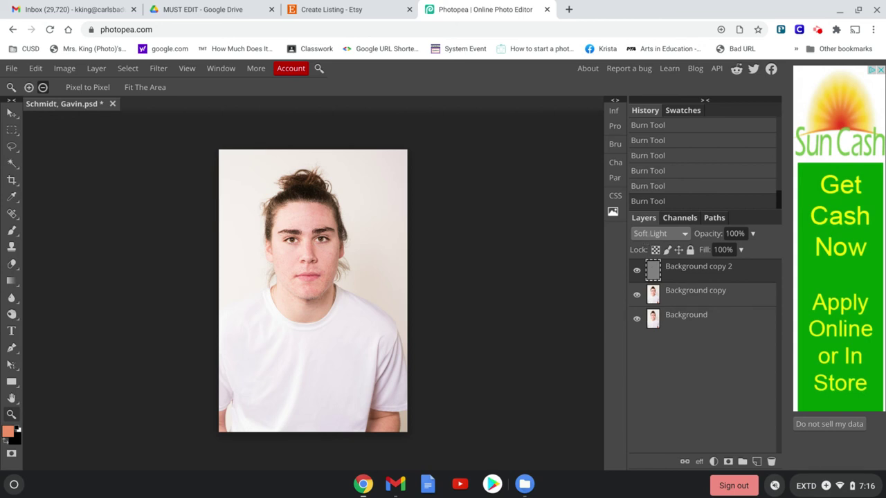
- Set the Crop tool to a Fixed Ratio of 8 by 10
{"action": "left_click", "coordinate": [12, 183]}
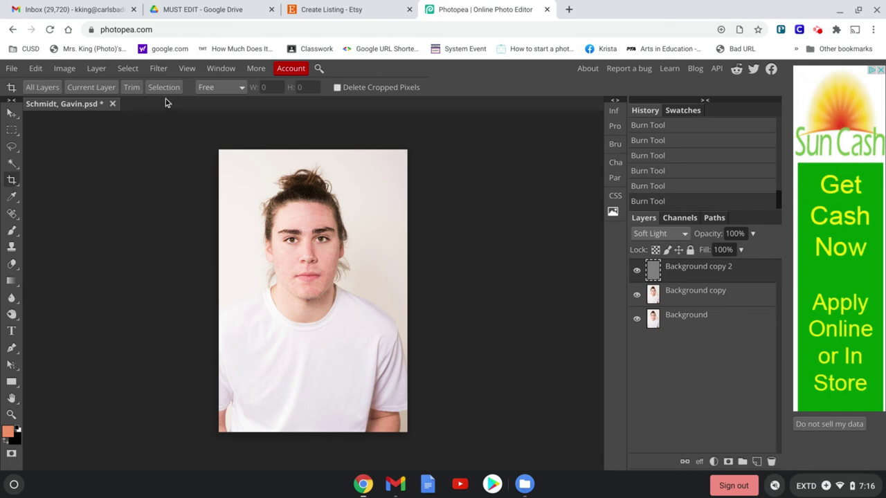
{"action": "left_click", "coordinate": [227, 89]}
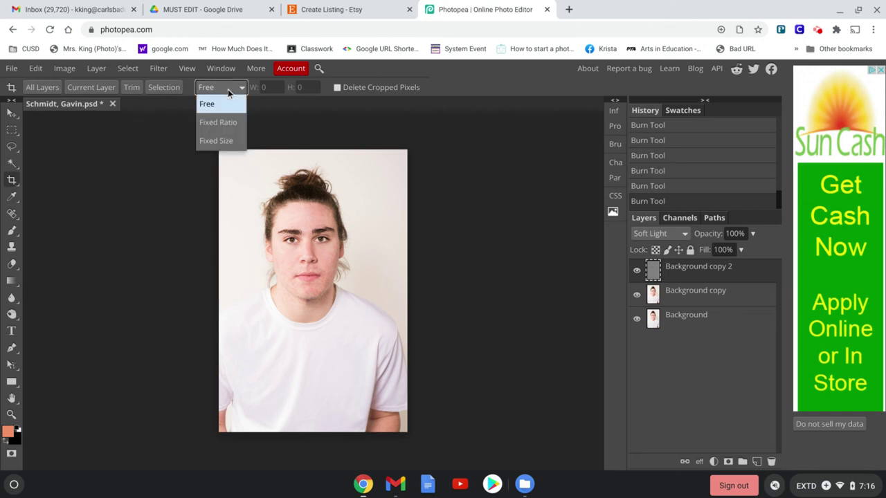
{"action": "left_click", "coordinate": [224, 124]}
{"action": "left_click", "coordinate": [271, 88]}
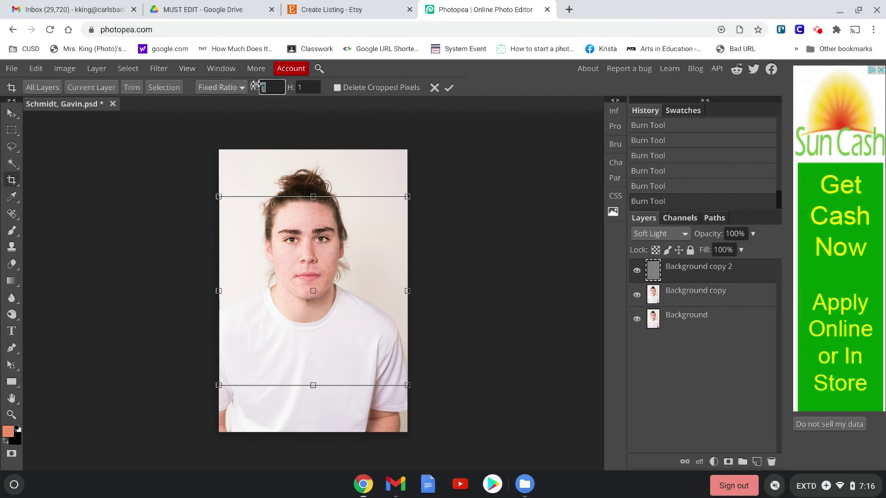
{"action": "left_click", "coordinate": [302, 88]}
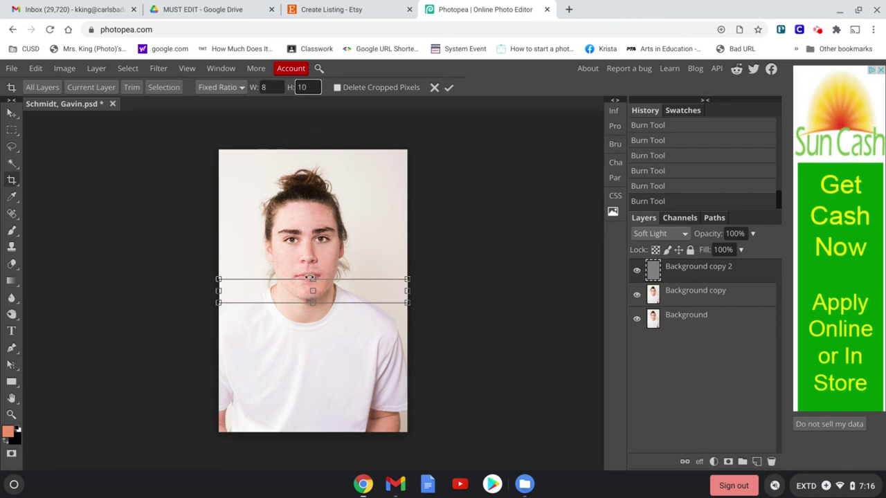
{"action": "key", "text": "Return"}
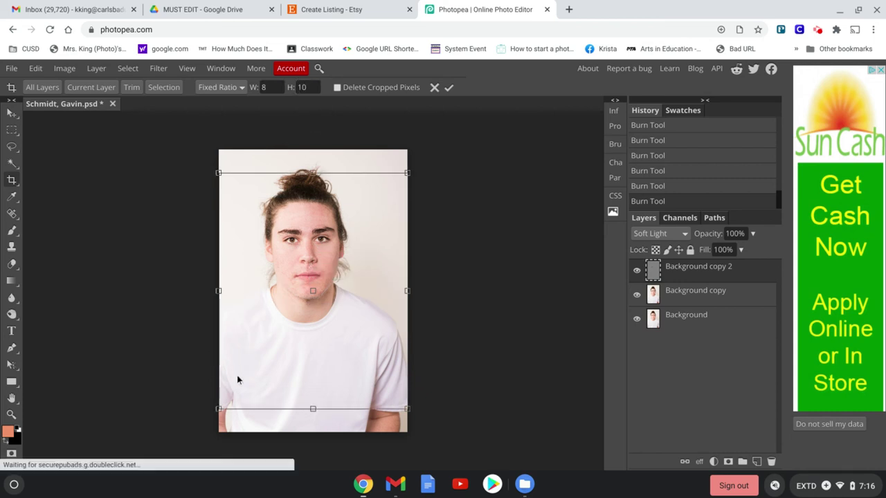
- Size and centre the 8:10 crop box on the head and chest, then commit it
{"action": "left_click_drag", "start_coordinate": [218, 409], "coordinate": [247, 372]}
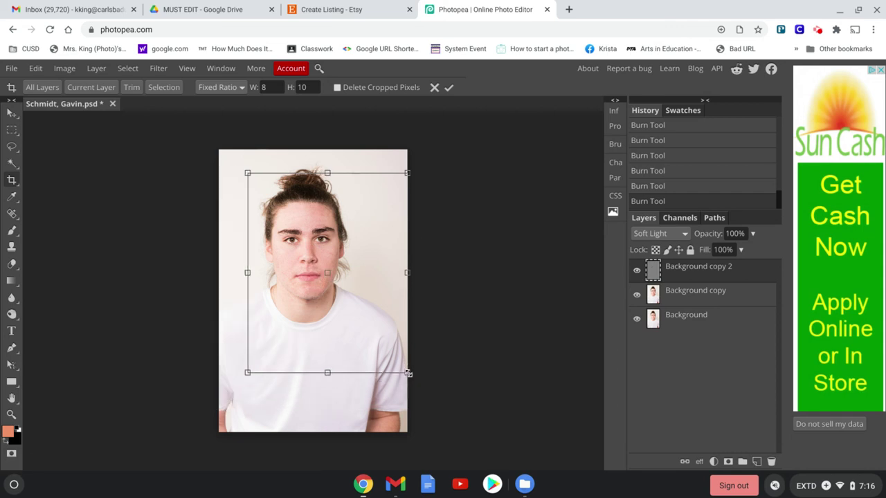
{"action": "left_click_drag", "start_coordinate": [408, 373], "coordinate": [367, 322]}
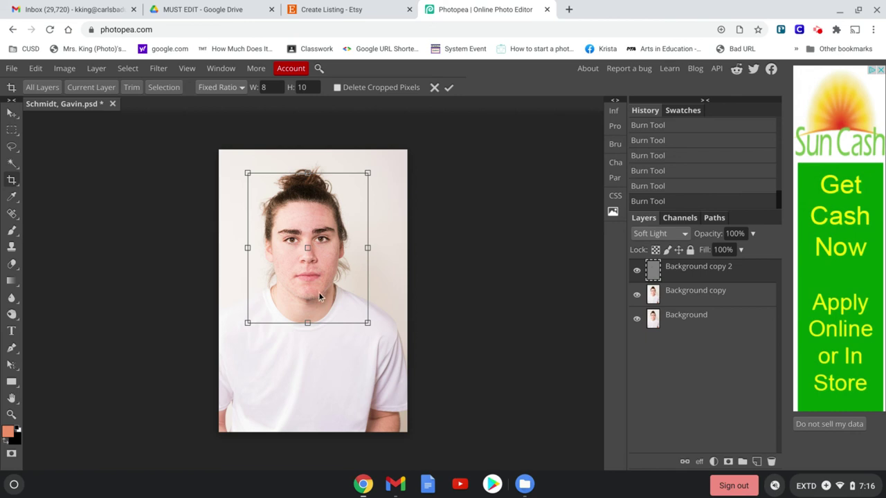
{"action": "mouse_move", "coordinate": [319, 294]}
{"action": "left_mouse_down"}
{"action": "mouse_move", "coordinate": [328, 291]}
{"action": "mouse_move", "coordinate": [313, 293]}
{"action": "left_mouse_up"}
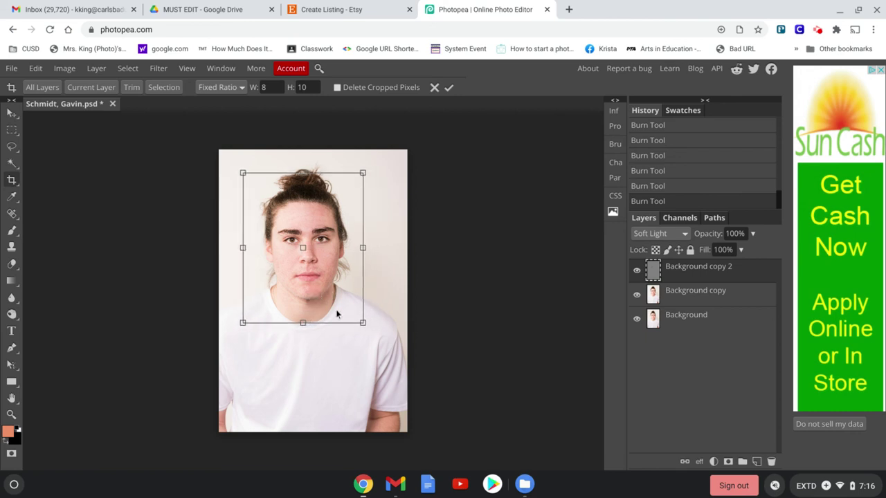
{"action": "left_click_drag", "start_coordinate": [364, 323], "coordinate": [394, 374]}
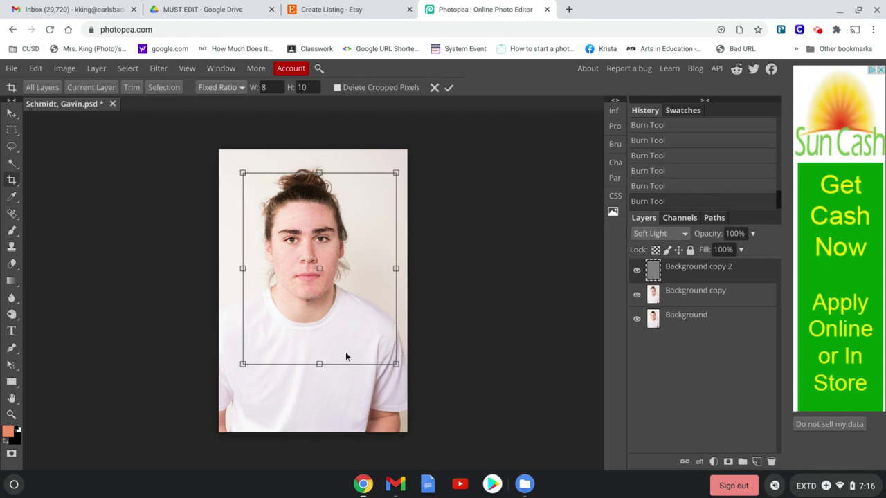
{"action": "left_click_drag", "start_coordinate": [342, 341], "coordinate": [327, 332]}
{"action": "left_click", "coordinate": [448, 88]}
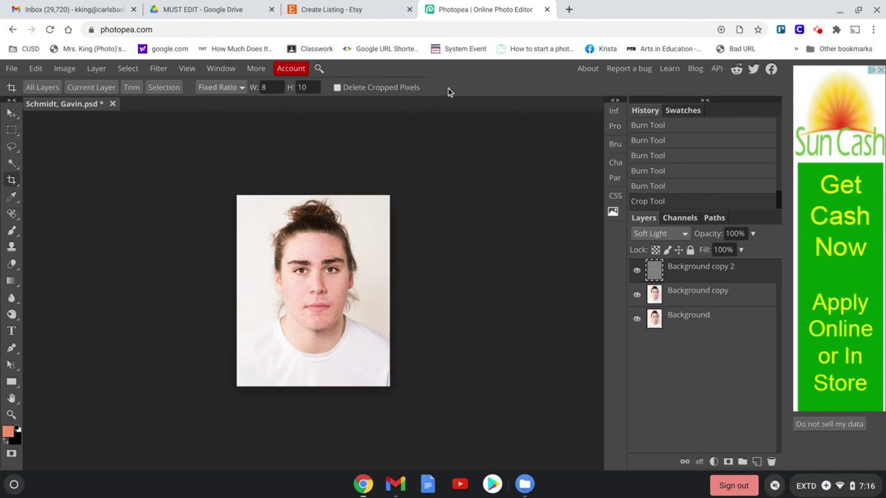
- Export the cropped portrait as a JPG at 100% quality from Save for web
{"action": "left_click", "coordinate": [12, 70]}
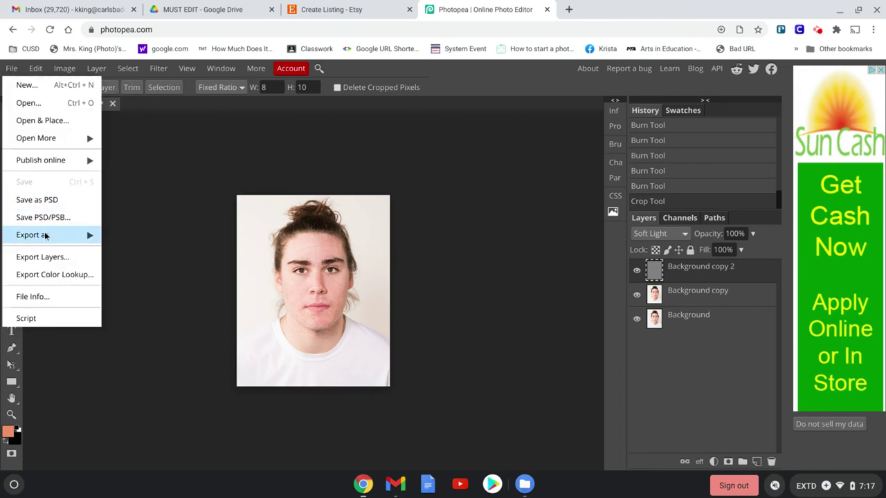
{"action": "mouse_move", "coordinate": [83, 235]}
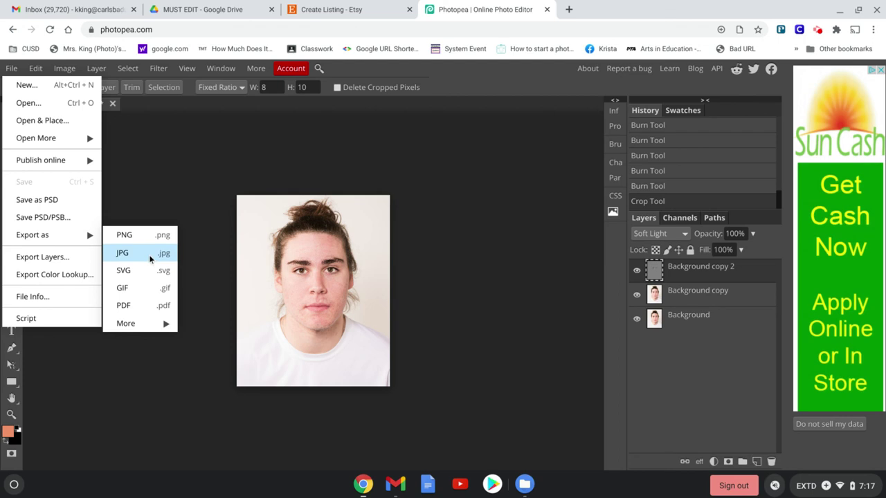
{"action": "left_click", "coordinate": [149, 255]}
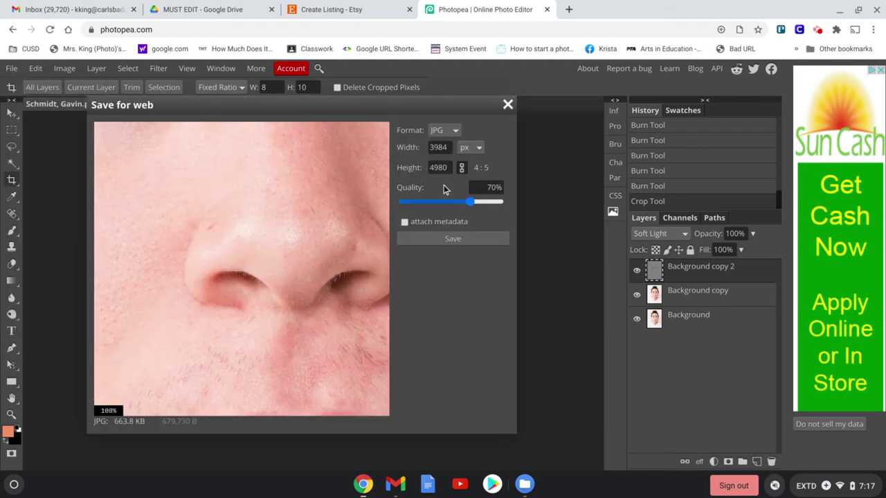
{"action": "left_click_drag", "start_coordinate": [472, 201], "coordinate": [506, 203]}
{"action": "left_click", "coordinate": [460, 238]}
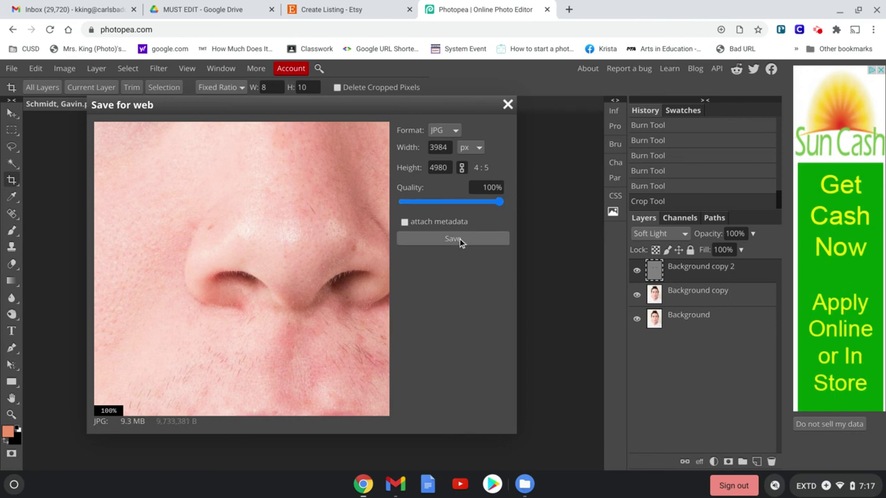